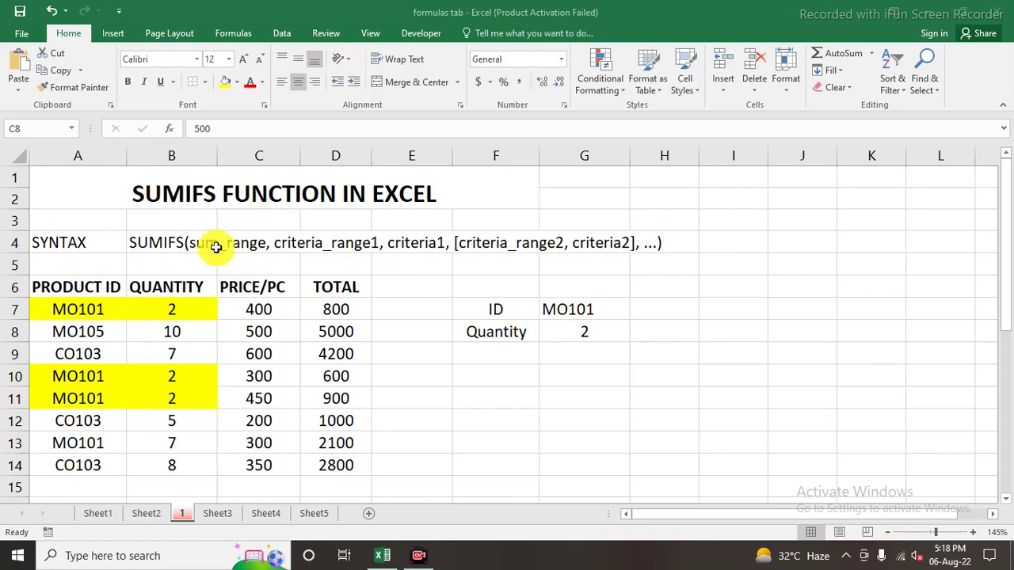
# - Review the SUMIFS syntax in B4 and the example's MO101 ID and quantity 2 criteria
pyautogui.click(213, 251)
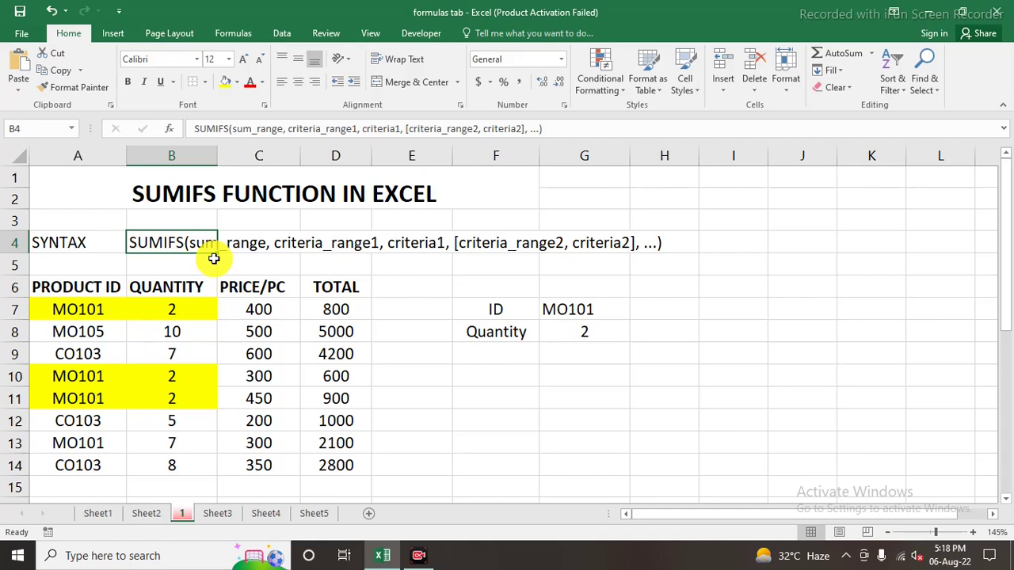
pyautogui.click(344, 396)
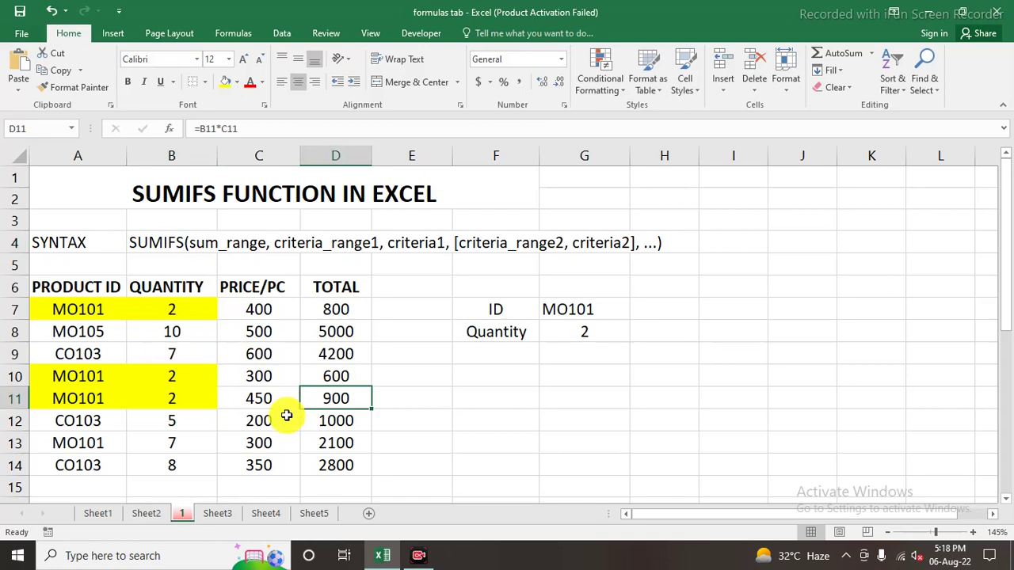
pyautogui.click(77, 312)
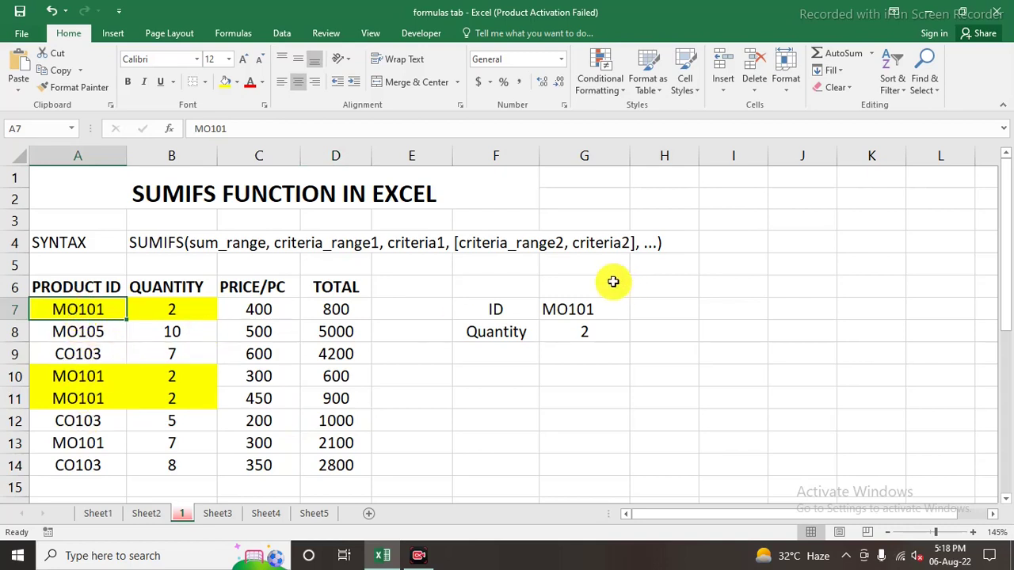
pyautogui.click(574, 309)
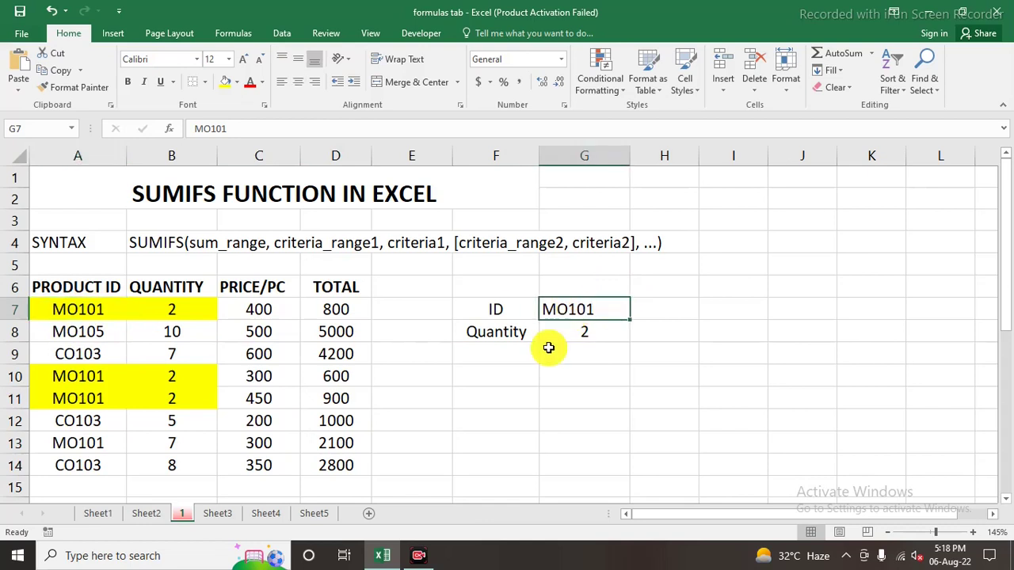
pyautogui.click(194, 289)
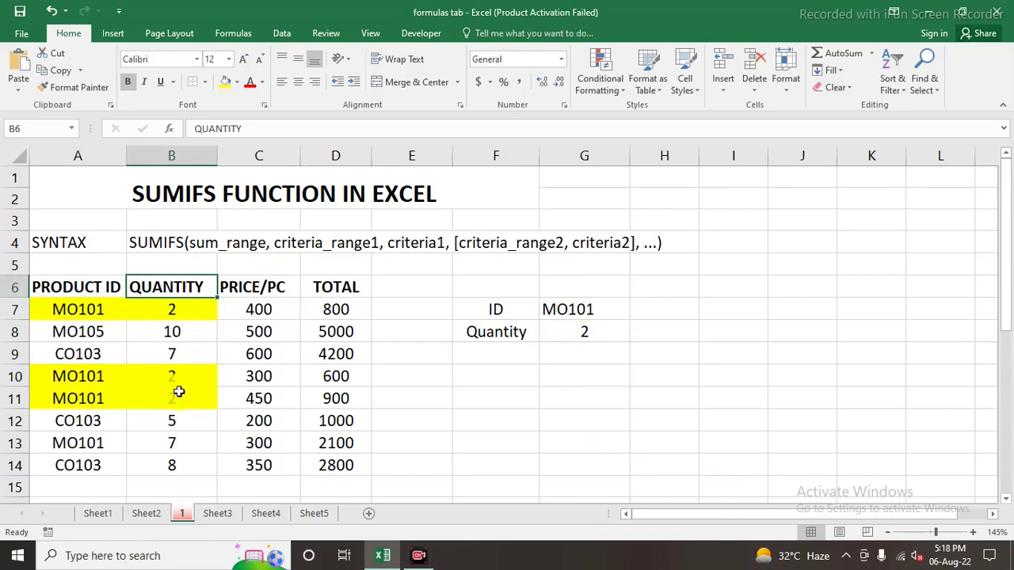
pyautogui.click(486, 330)
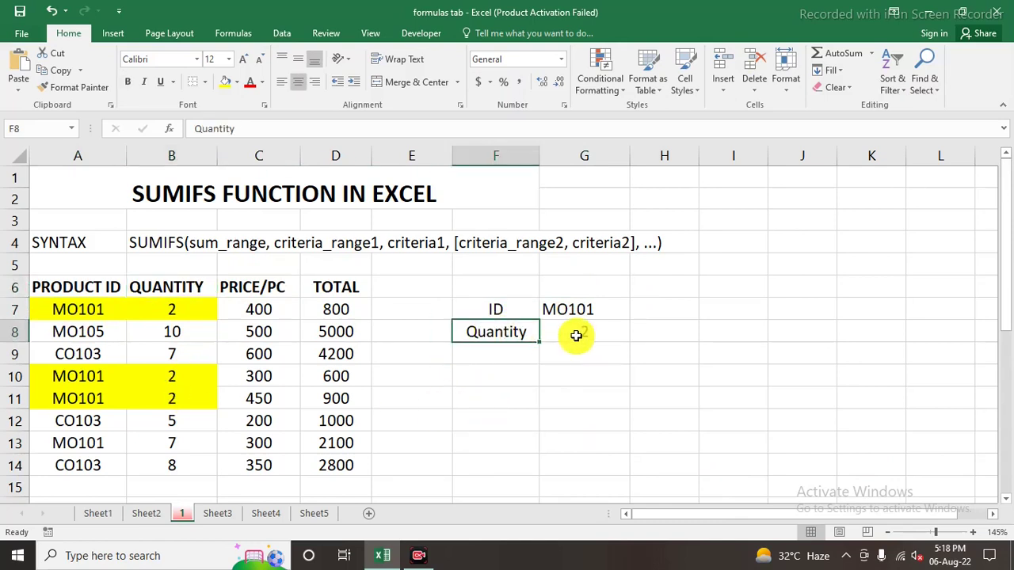
pyautogui.click(580, 328)
pyautogui.click(494, 309)
pyautogui.click(564, 310)
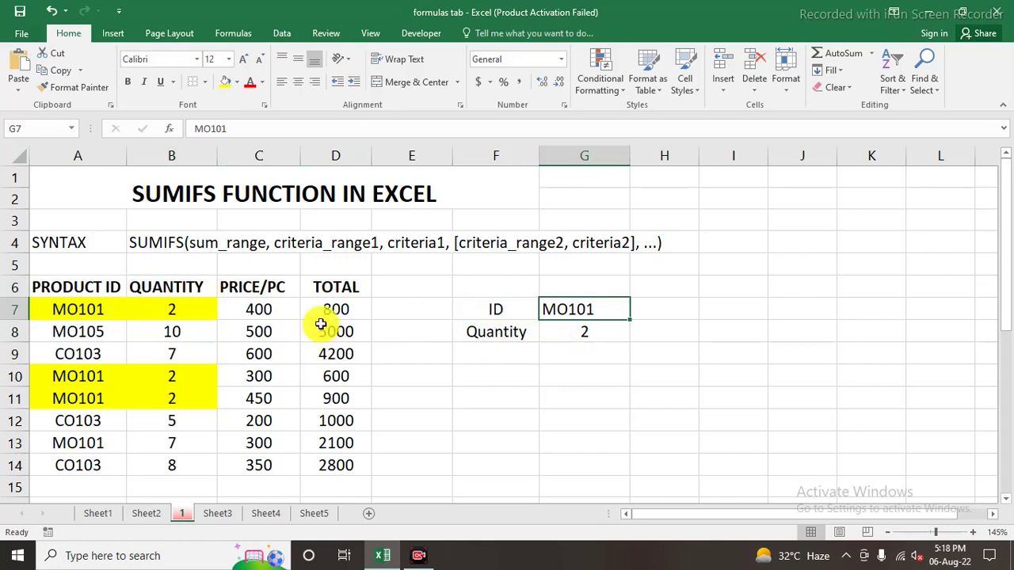
# - Select the TOTAL values D7:D14 to check their sum, then pick F11
pyautogui.moveTo(326, 311); pyautogui.dragTo(348, 464)
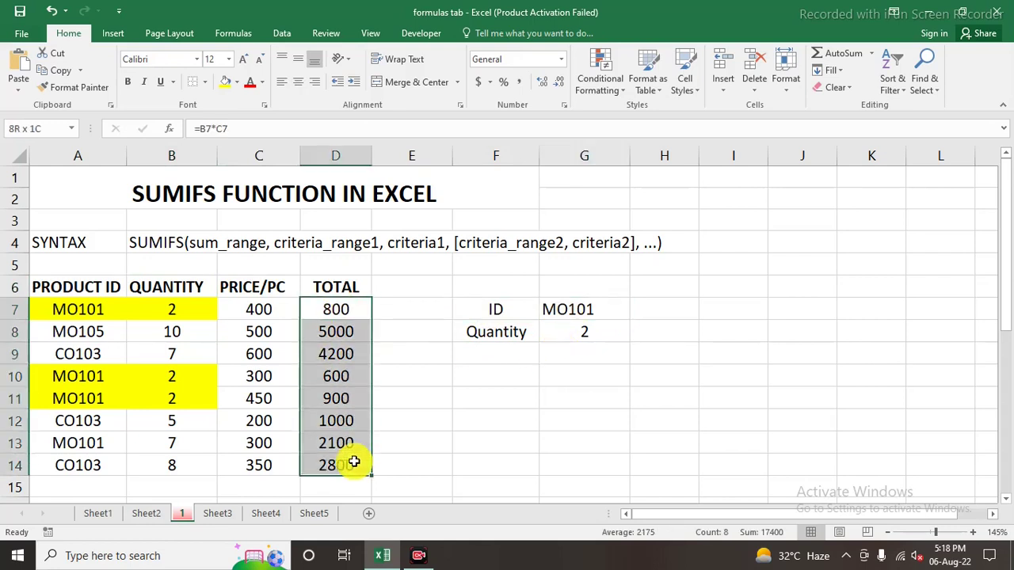
pyautogui.click(550, 430)
pyautogui.click(319, 313)
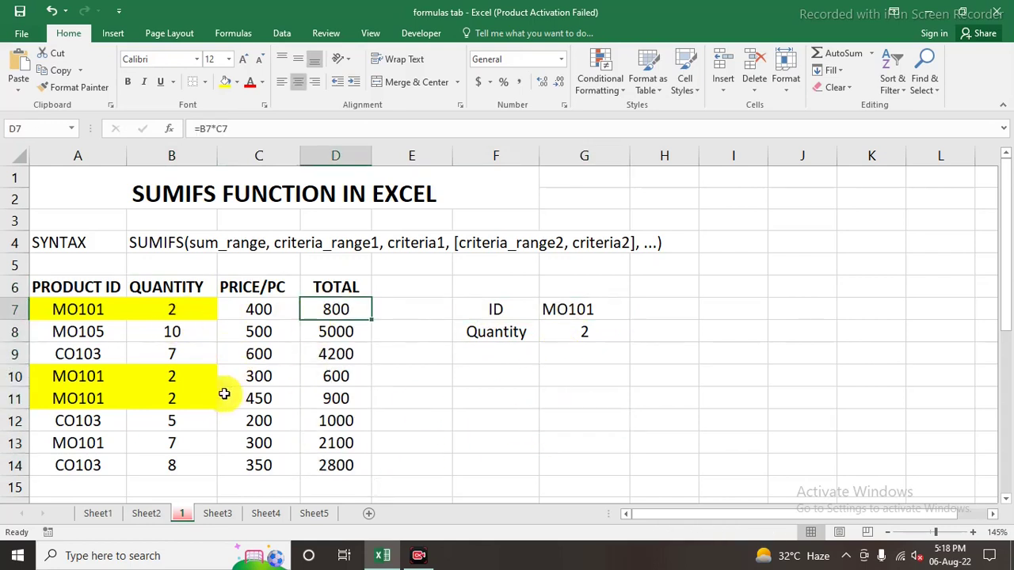
pyautogui.moveTo(335, 375); pyautogui.dragTo(335, 400)
pyautogui.click(507, 398)
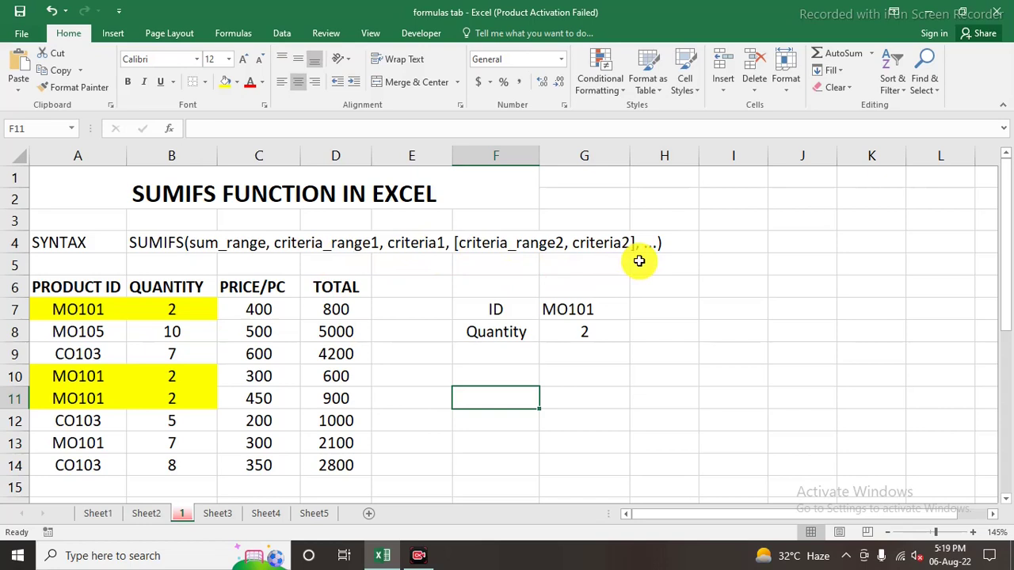
# - Start =SUMIFS( in F10 with the absolute sum range $D$7:$D$14
pyautogui.click(500, 377)
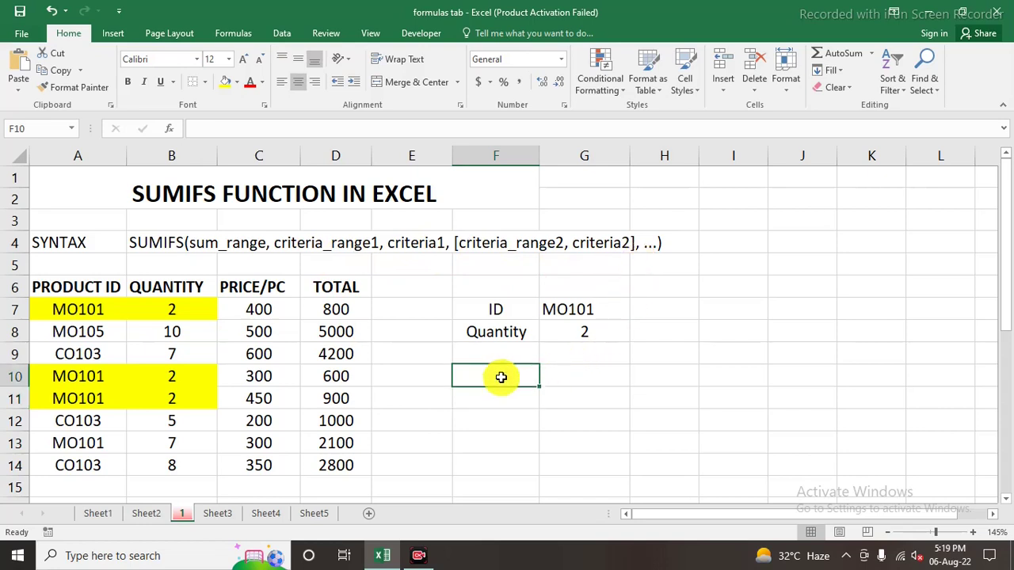
pyautogui.write('=')
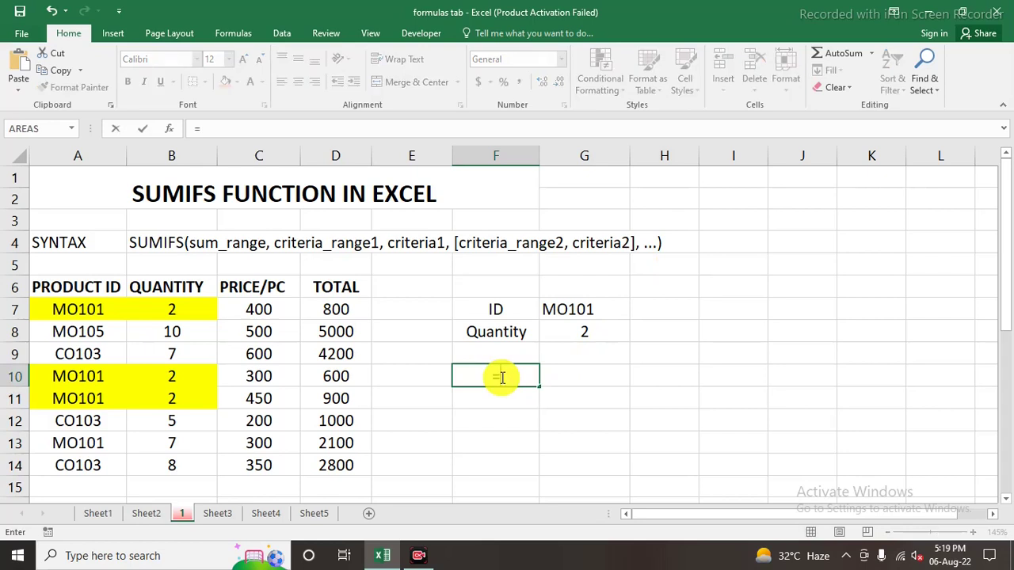
pyautogui.write('sumifs')
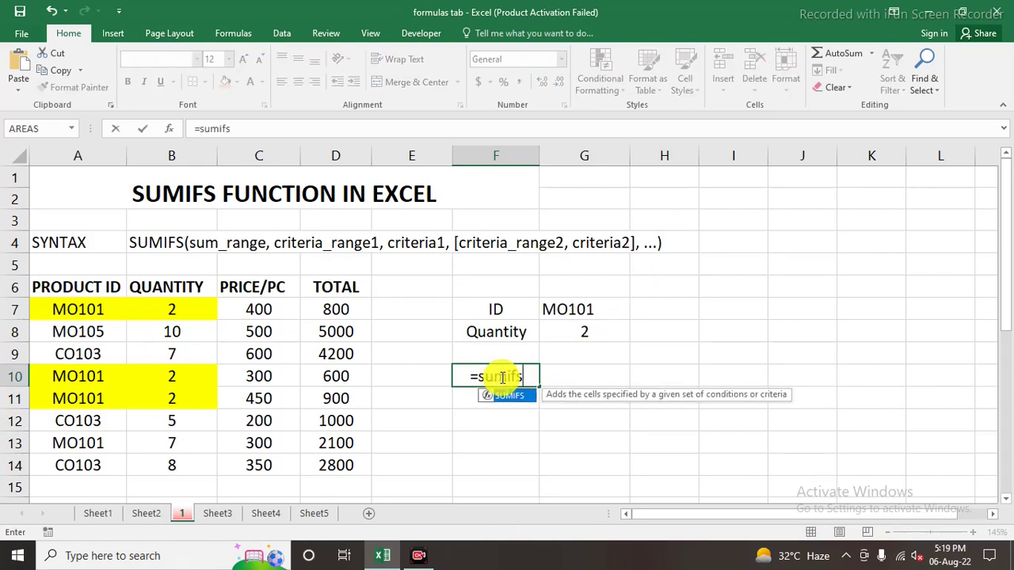
pyautogui.write('(')
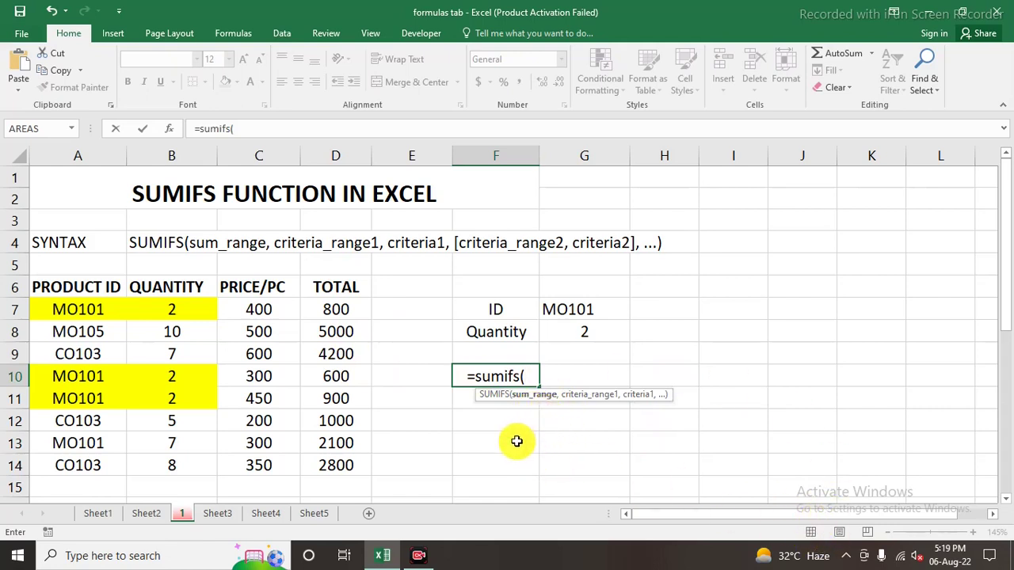
pyautogui.moveTo(340, 309); pyautogui.dragTo(341, 465)
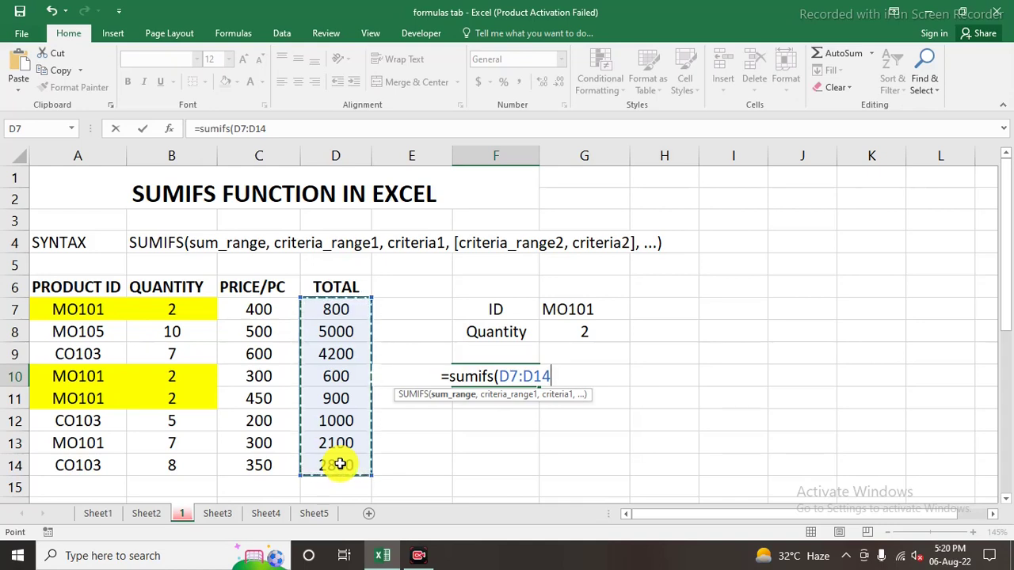
pyautogui.press('F4')
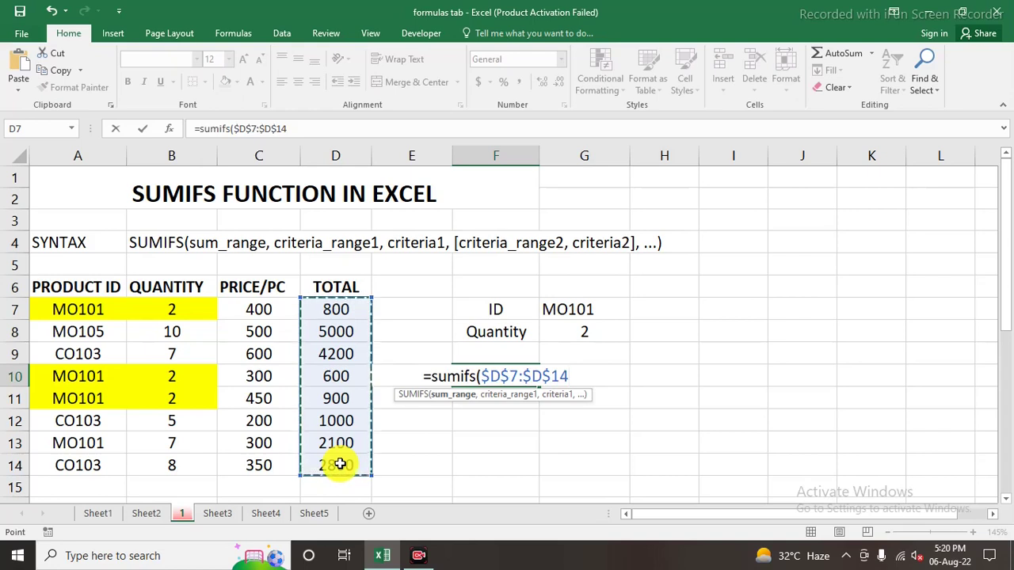
pyautogui.write(',')
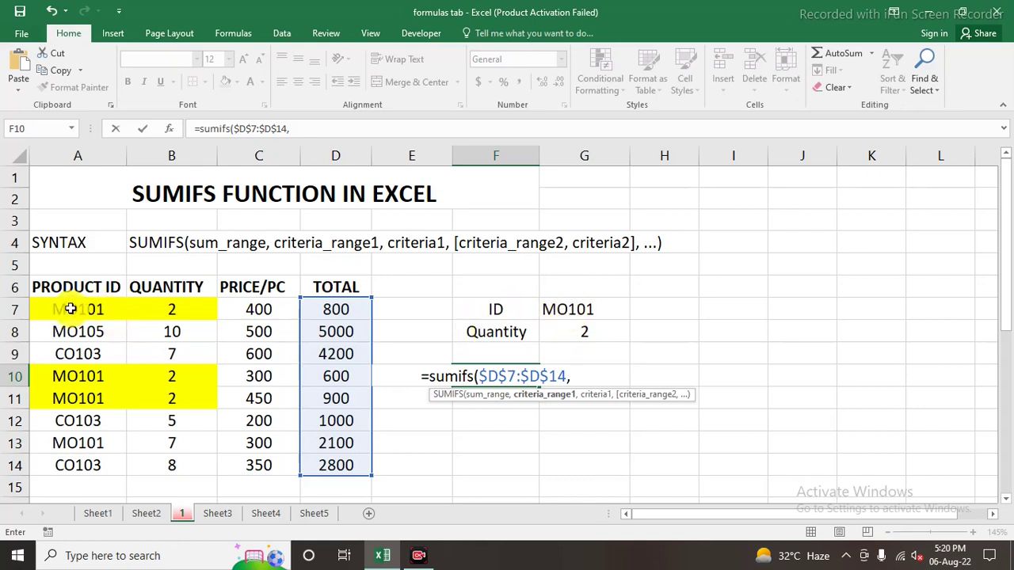
# - Add criteria range $A$7:$A$14 with criterion "mo101" to the F10 formula
pyautogui.moveTo(69, 310); pyautogui.dragTo(60, 461)
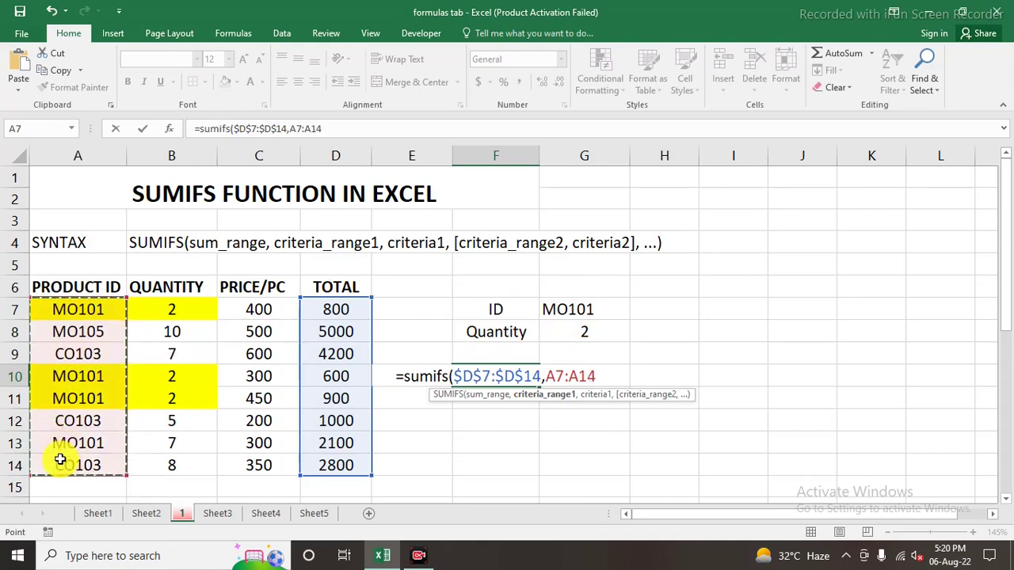
pyautogui.press('F4')
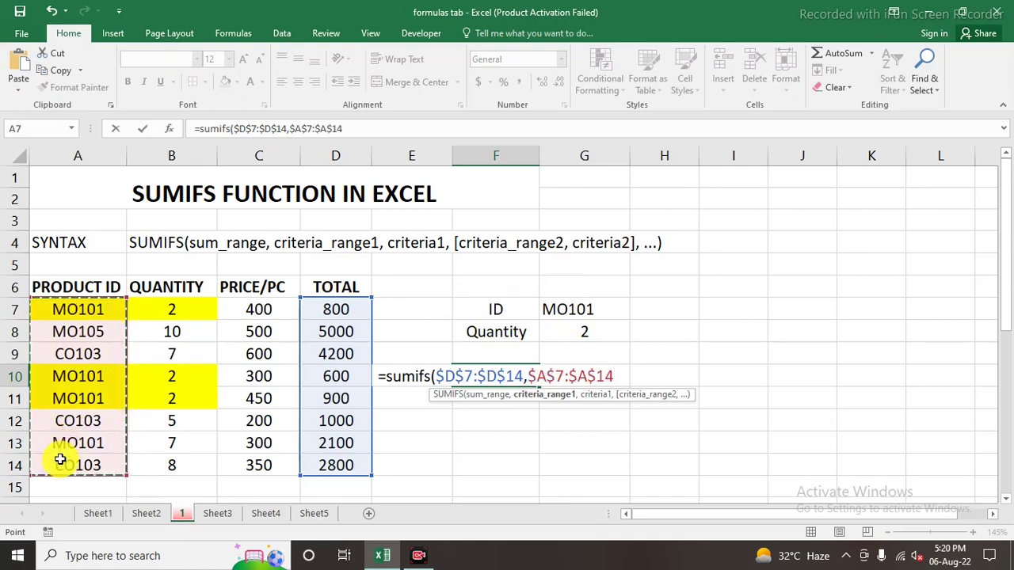
pyautogui.write(',')
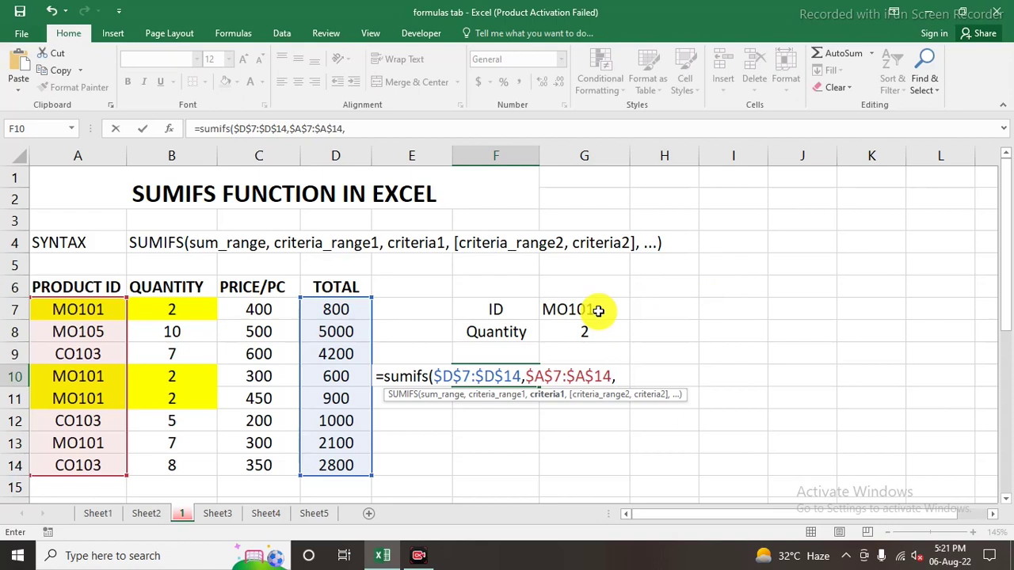
pyautogui.write('"mo')
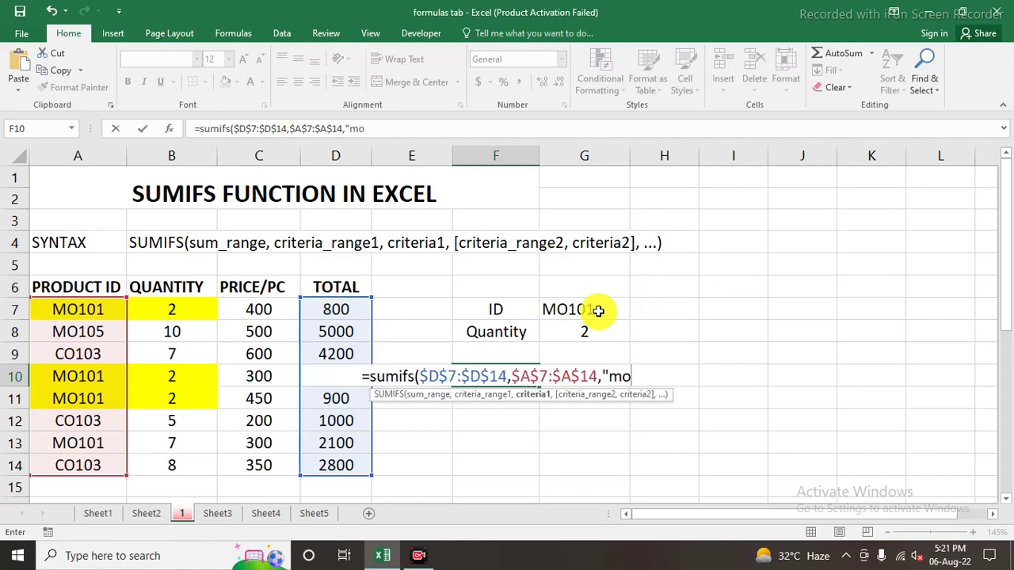
pyautogui.write('101"')
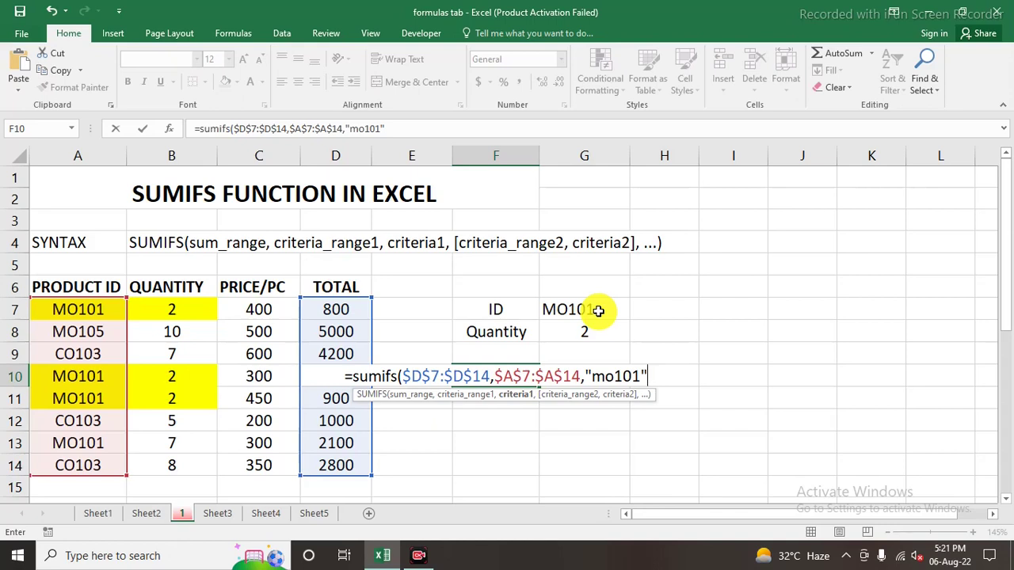
pyautogui.write(',')
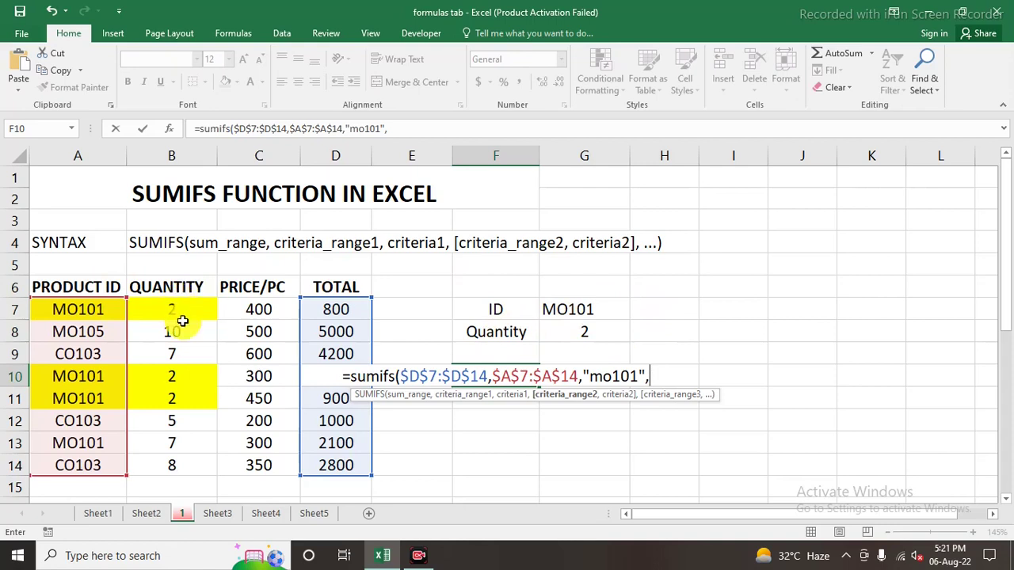
# - Add criteria range $B$7:$B$14 with "2" and enter the formula, returning 2300
pyautogui.moveTo(185, 310); pyautogui.dragTo(184, 466)
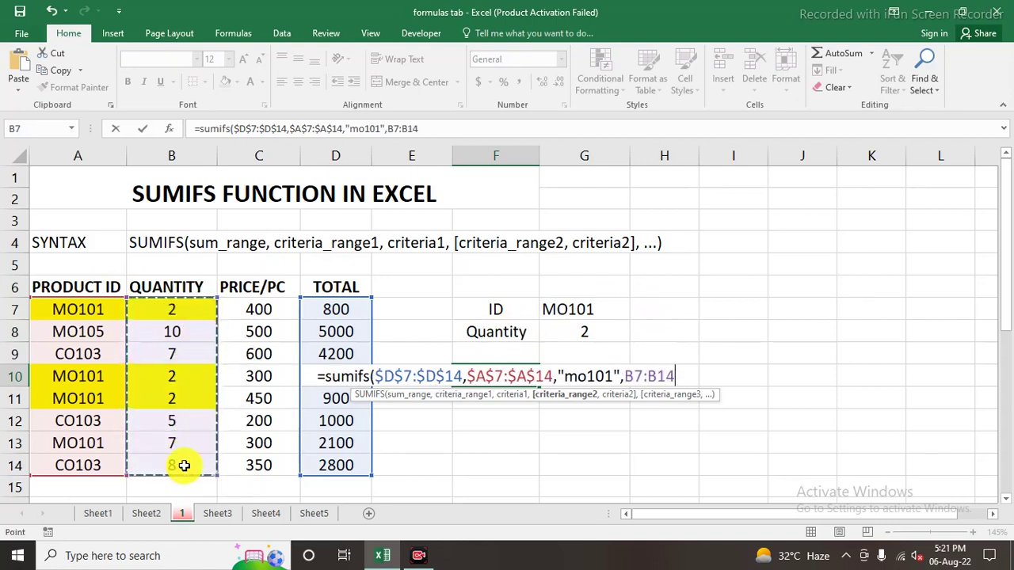
pyautogui.press('F4')
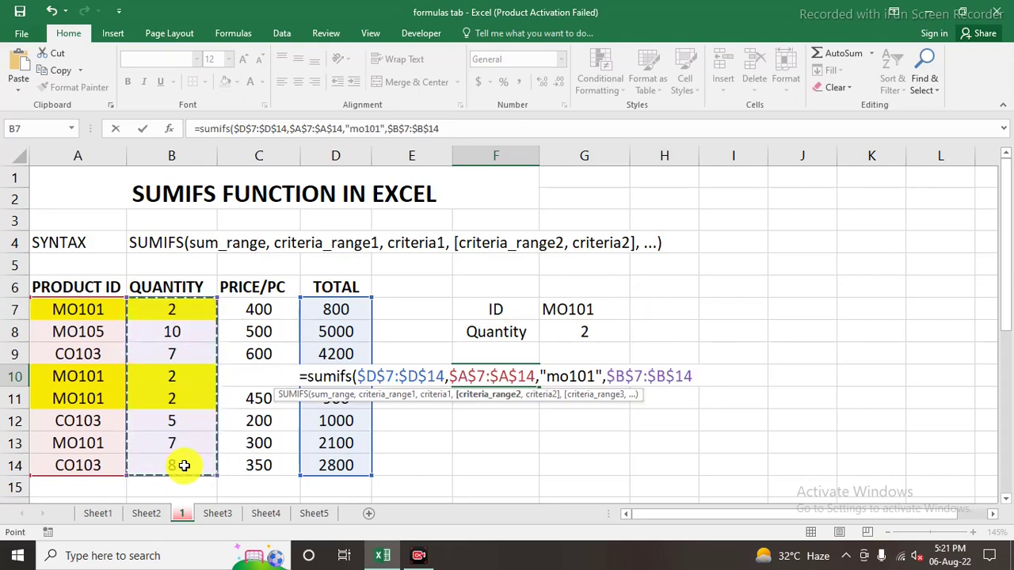
pyautogui.write(',')
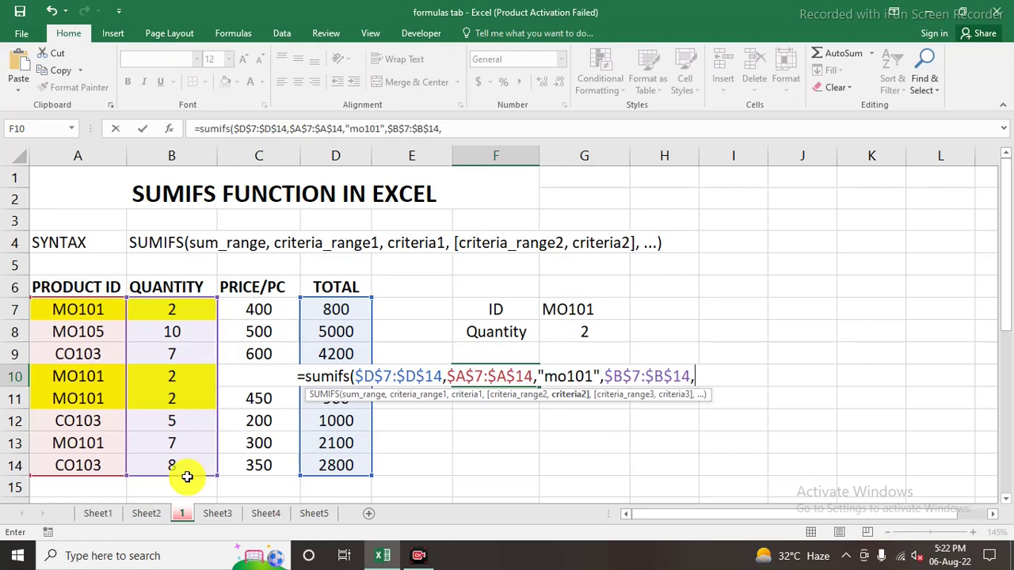
pyautogui.write('"2')
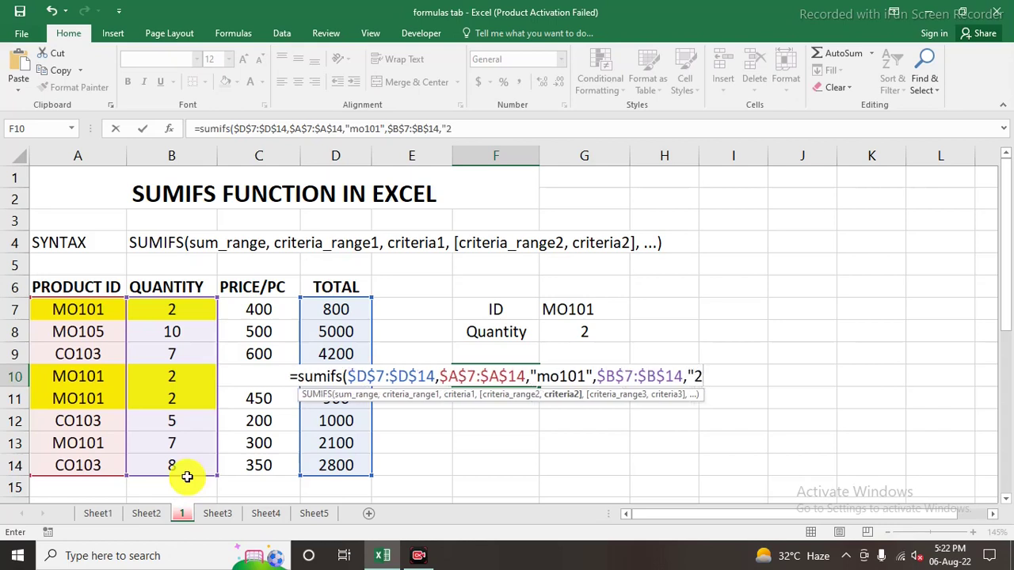
pyautogui.write('"')
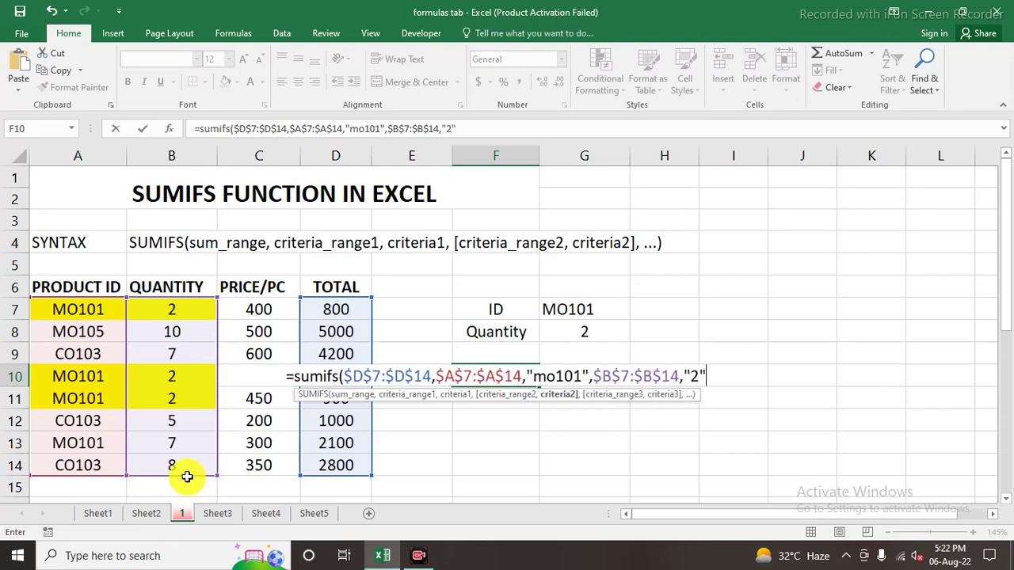
pyautogui.write(')')
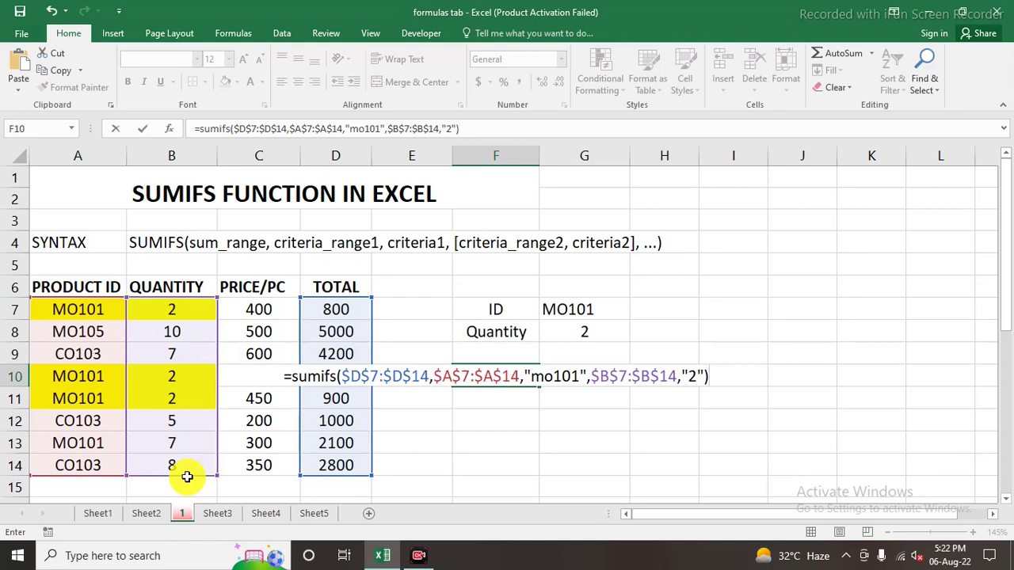
pyautogui.press('Return')
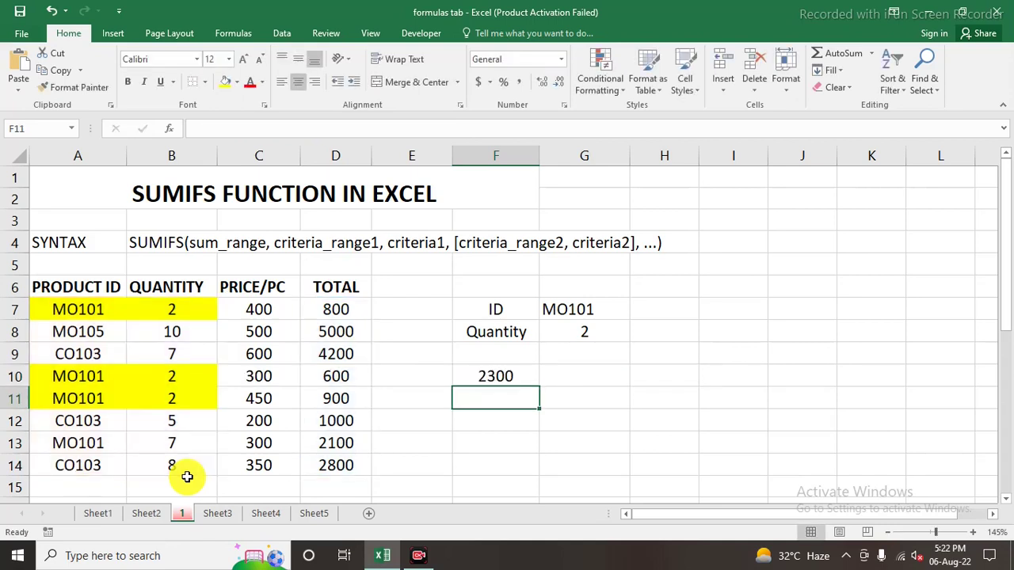
# - Review the finished SUMIFS formula in F10, then select F11
pyautogui.click(514, 378)
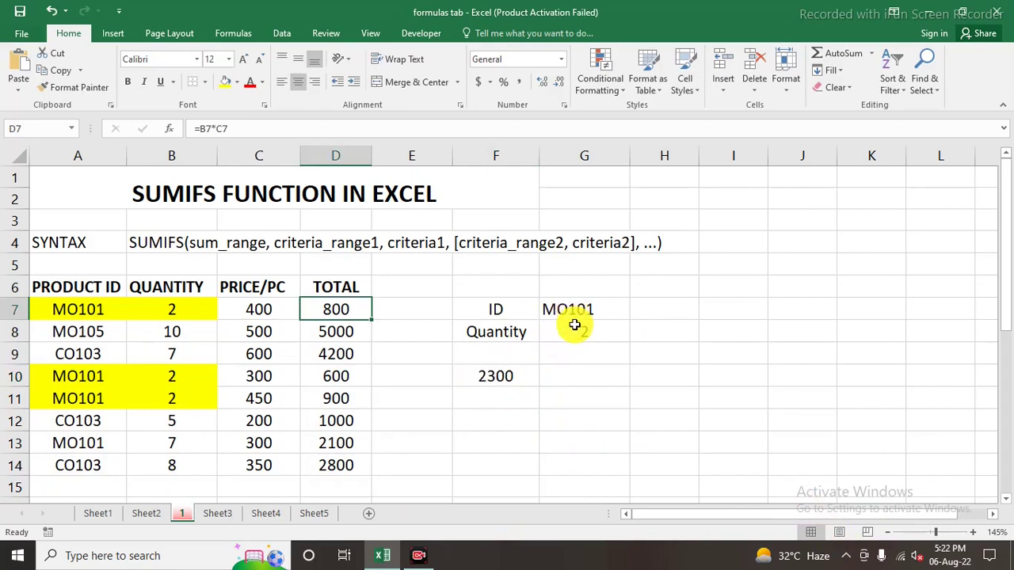
pyautogui.click(496, 378)
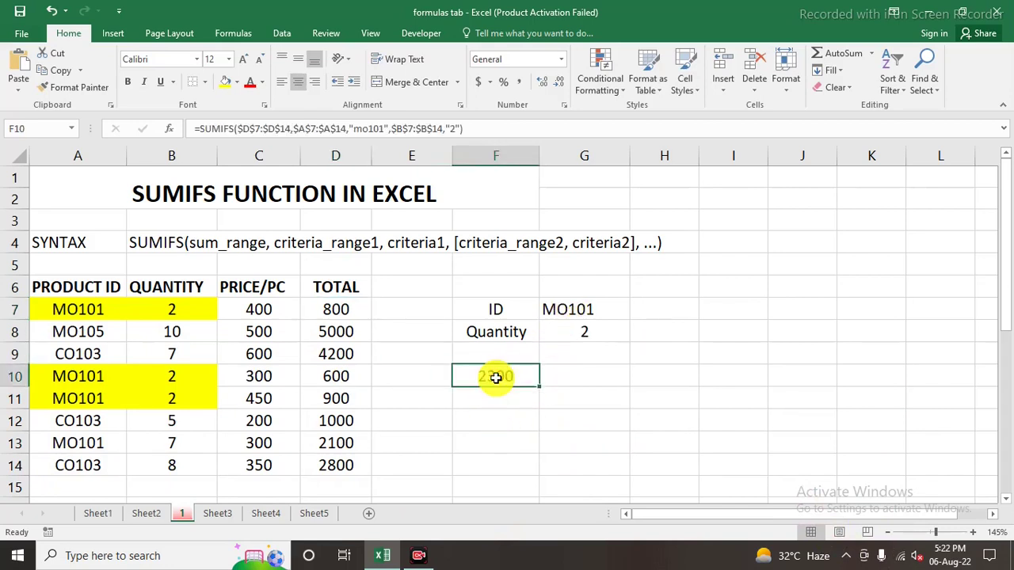
pyautogui.click(496, 399)
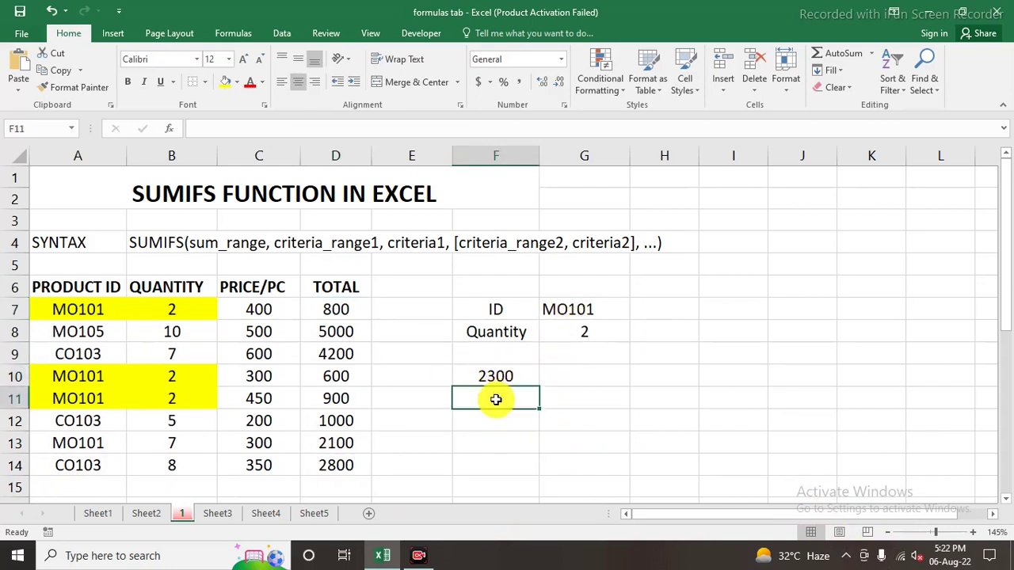
# - Start =SUMIFS( in F11 with the absolute sum range $D$7:$D$14
pyautogui.write('=sum')
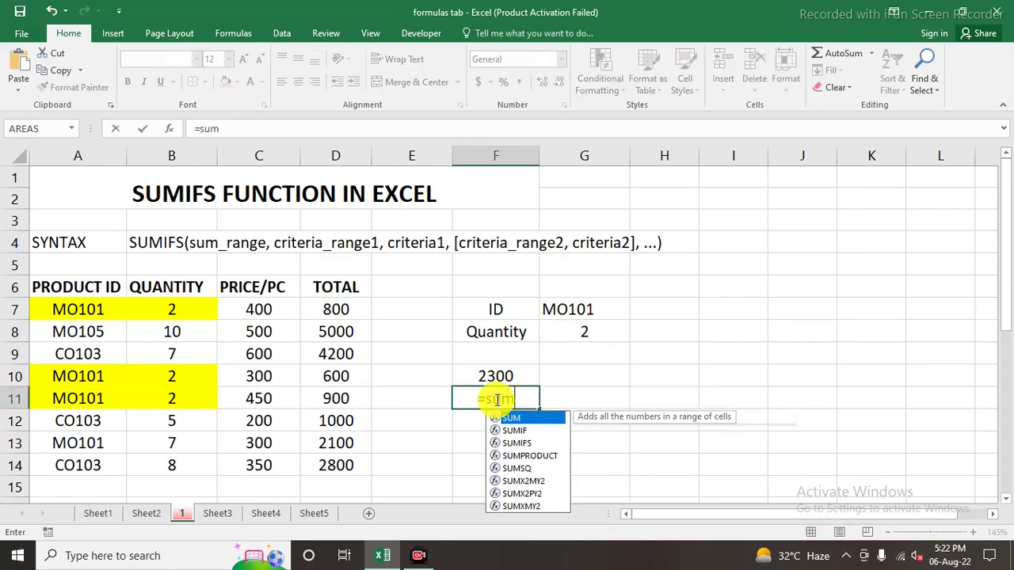
pyautogui.write('ifs(')
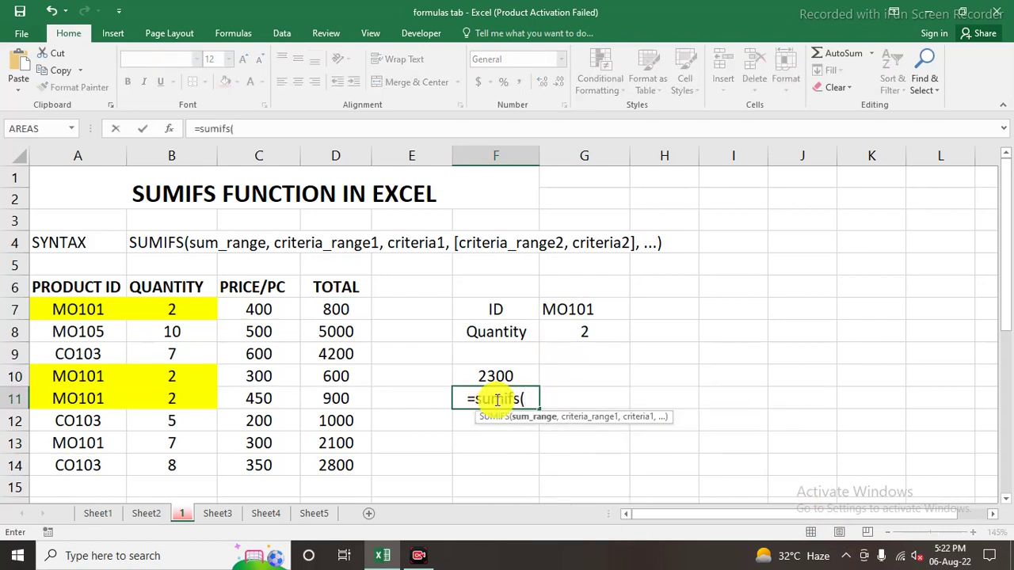
pyautogui.moveTo(331, 307); pyautogui.dragTo(320, 465)
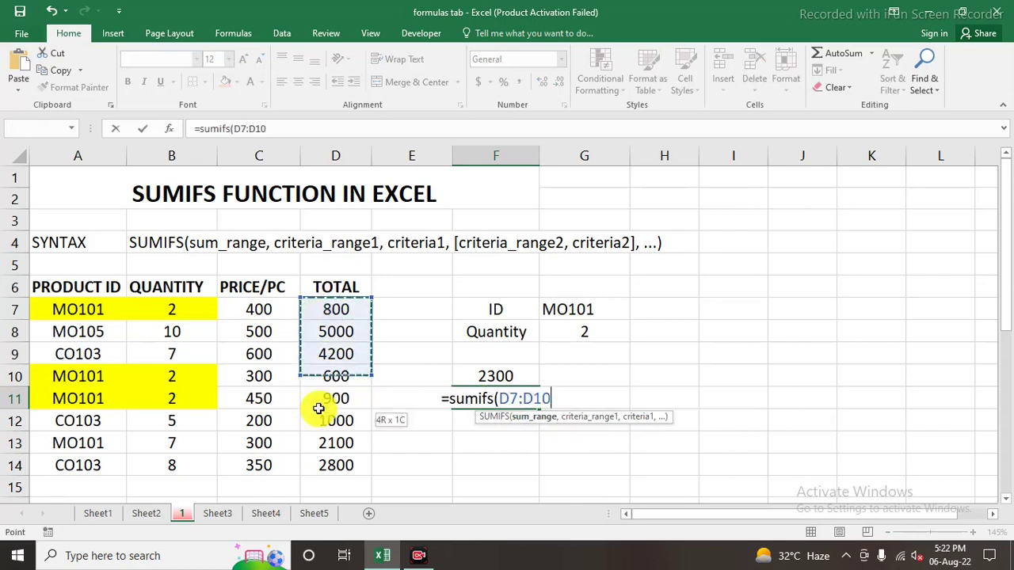
pyautogui.press('F4')
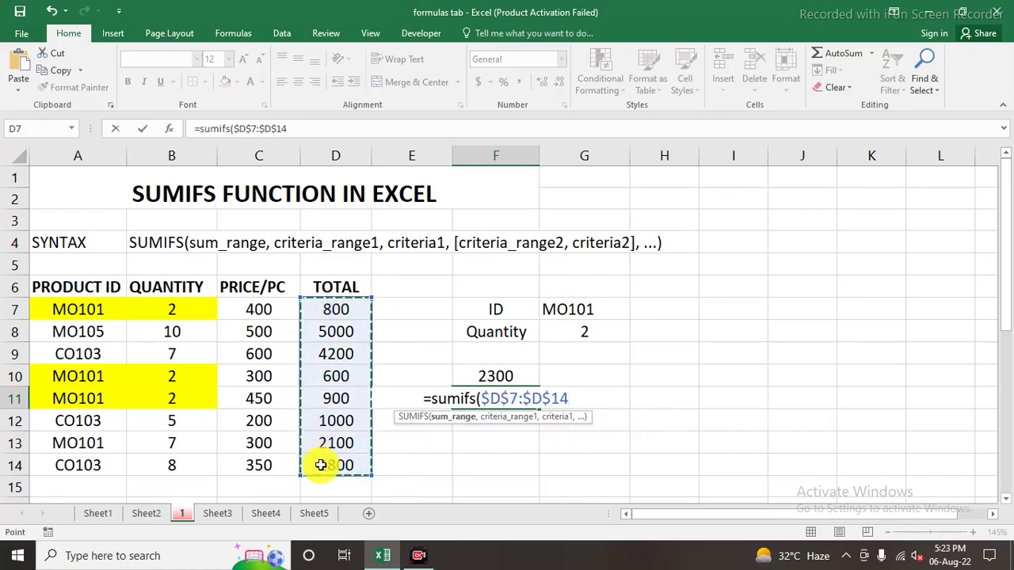
pyautogui.write(',')
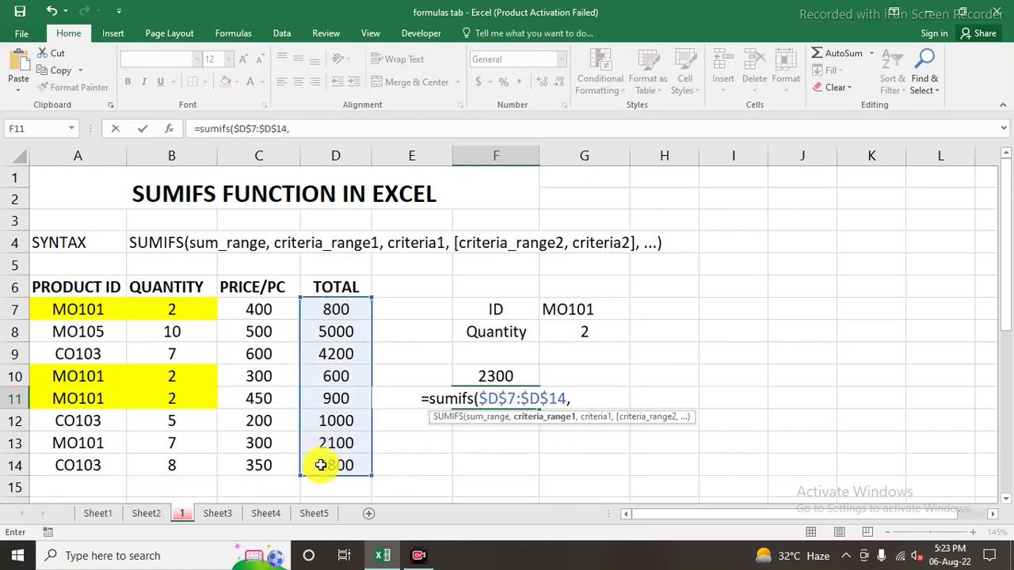
# - Add criteria range $A$7:$A$14 with the absolute criterion cell $G$7
pyautogui.moveTo(93, 308); pyautogui.dragTo(89, 459)
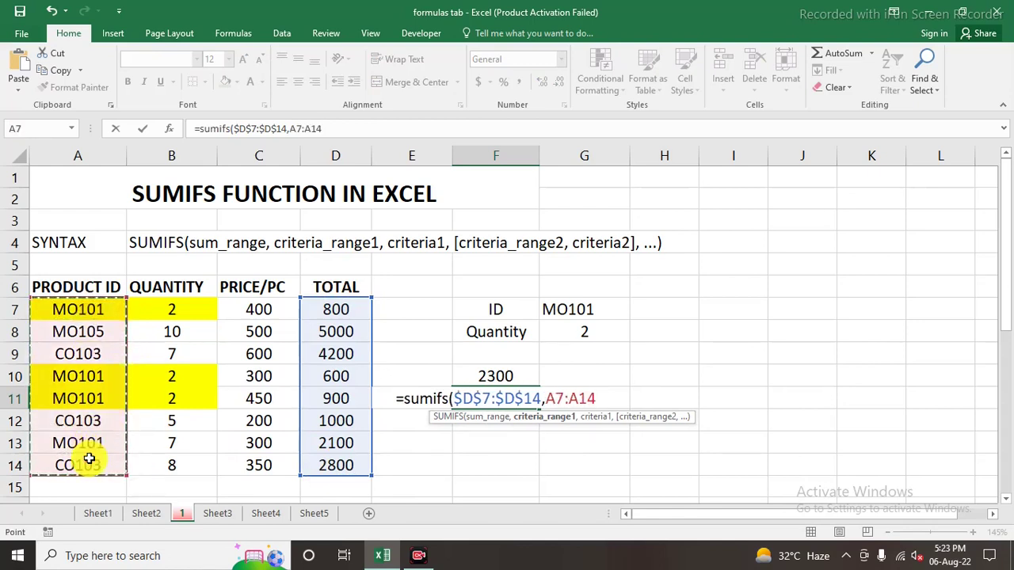
pyautogui.press('F4')
pyautogui.write('$A$14,')
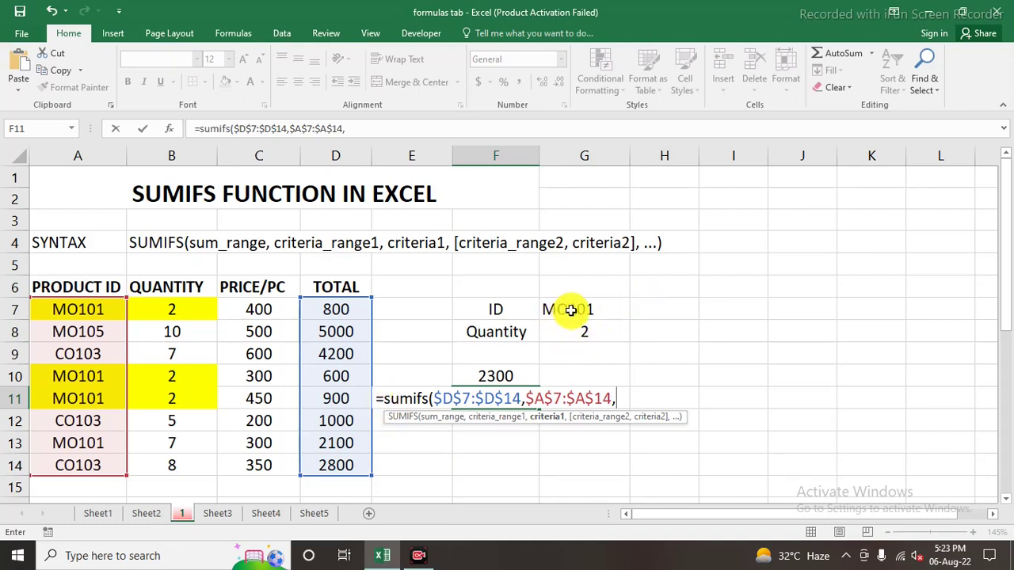
pyautogui.click(571, 311)
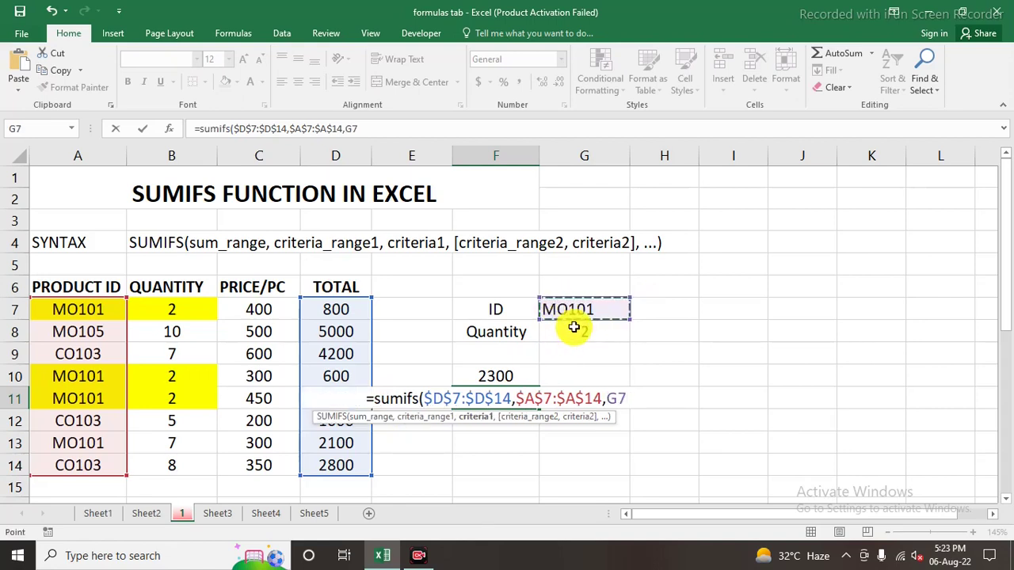
pyautogui.click(85, 312)
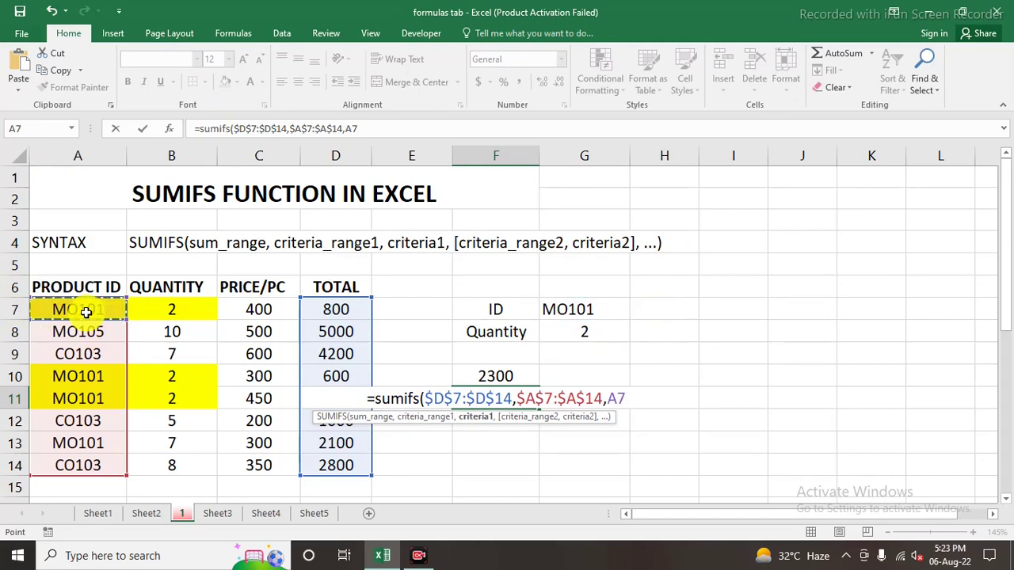
pyautogui.click(586, 311)
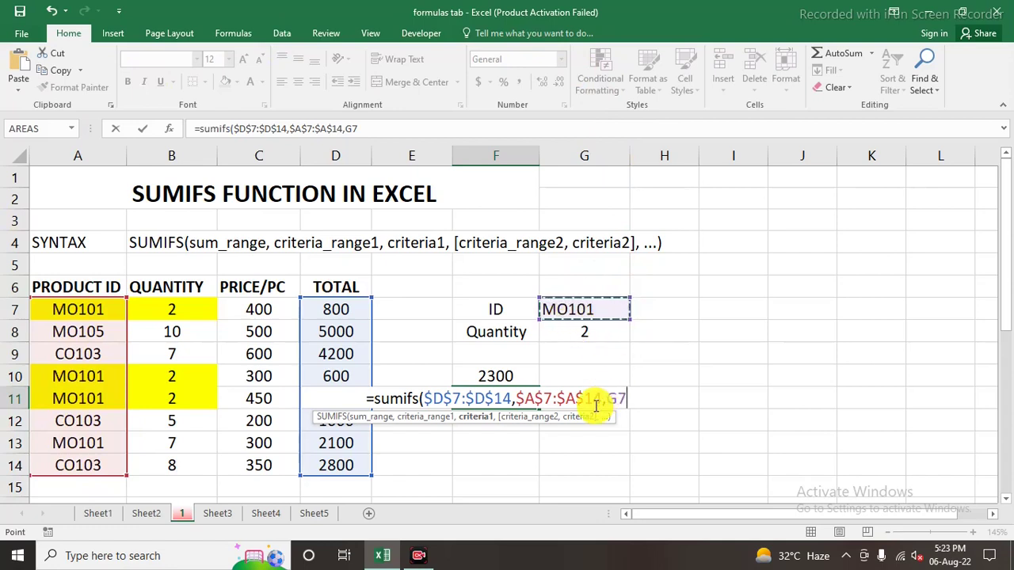
pyautogui.press('F4')
# - Add quantity range $B$7:$B$14 with criterion $G$8 and enter F11's formula, returning 2300
pyautogui.write('$G$7,')
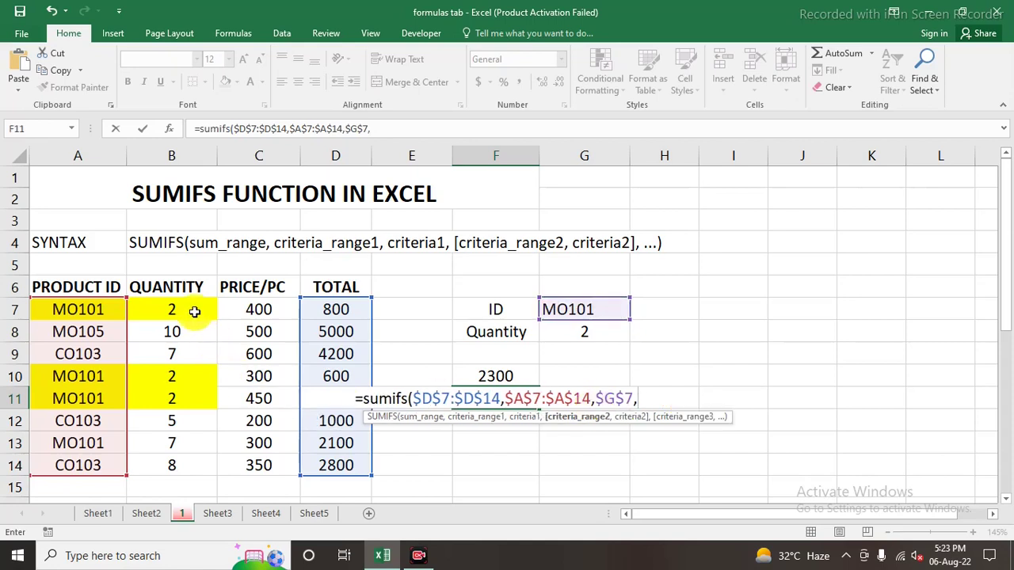
pyautogui.moveTo(190, 311); pyautogui.dragTo(189, 469)
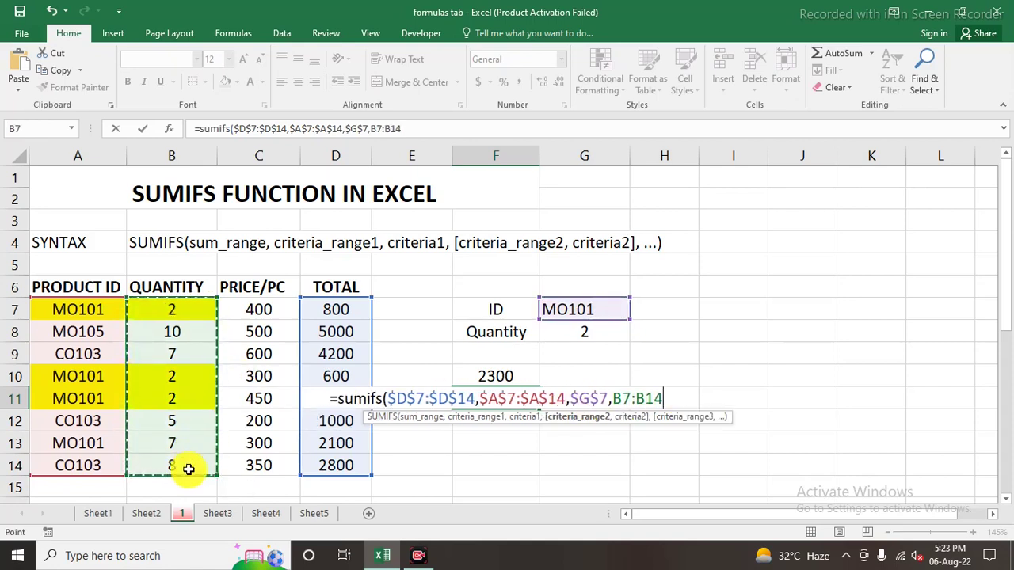
pyautogui.press('F4')
pyautogui.write('$B$14,')
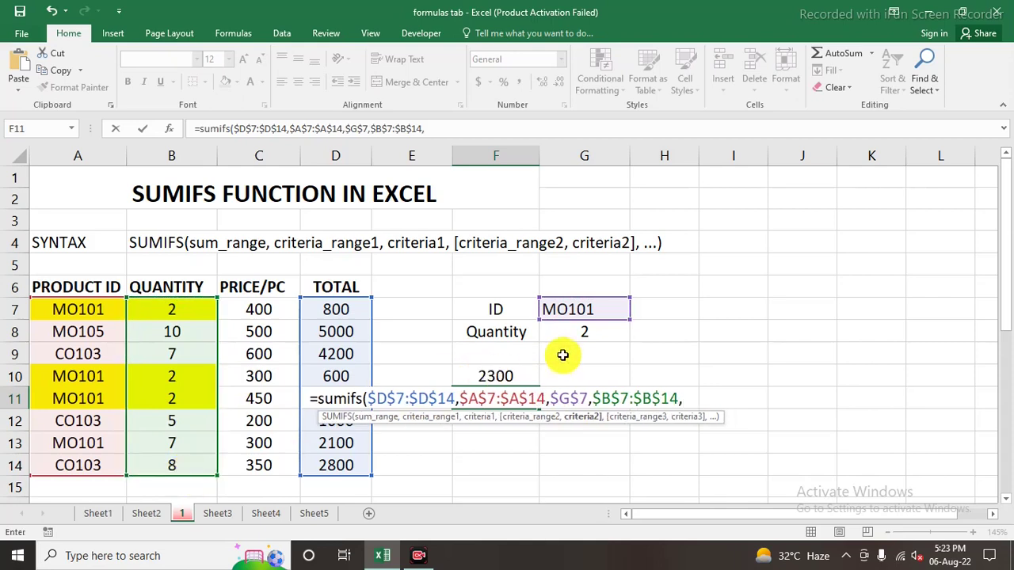
pyautogui.click(575, 333)
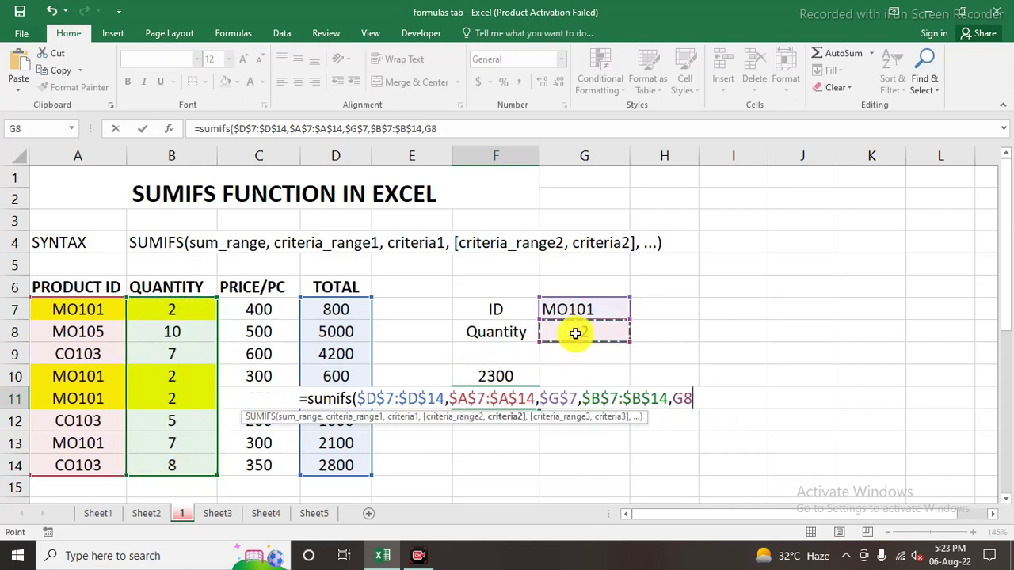
pyautogui.press('F4')
pyautogui.write(')')
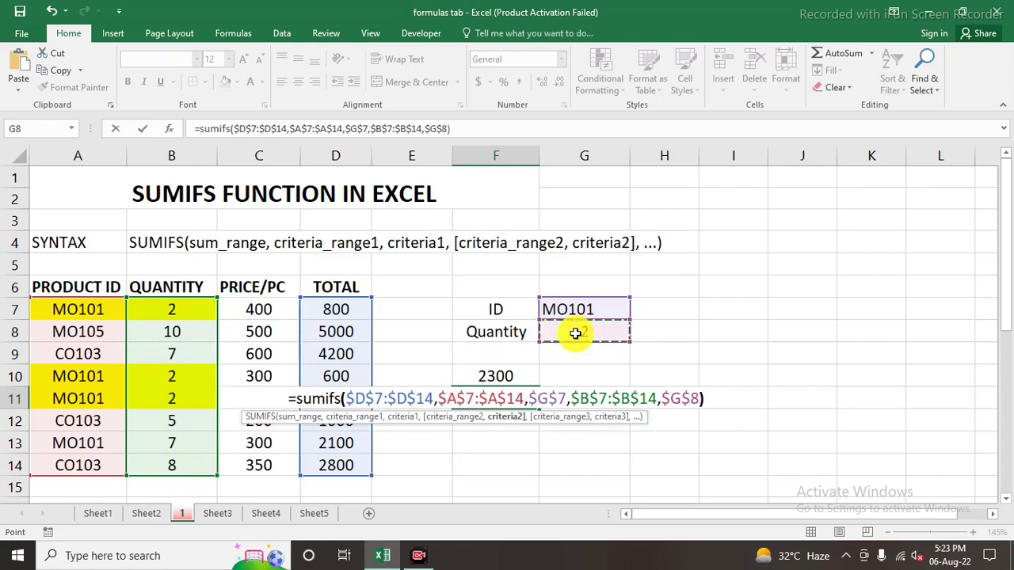
pyautogui.press('Return')
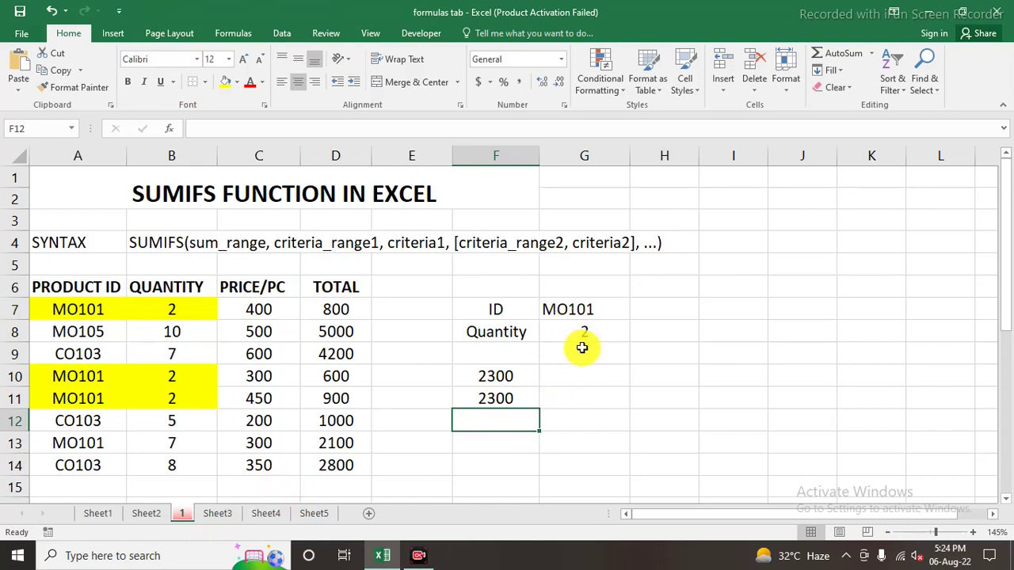
# - Scroll down to the EG:2 table and check the Quantity <=60 and Product chocolate criteria
pyautogui.scroll(-2, 582, 348)
pyautogui.scroll(-2, 582, 347)
pyautogui.scroll(-2, 582, 348)
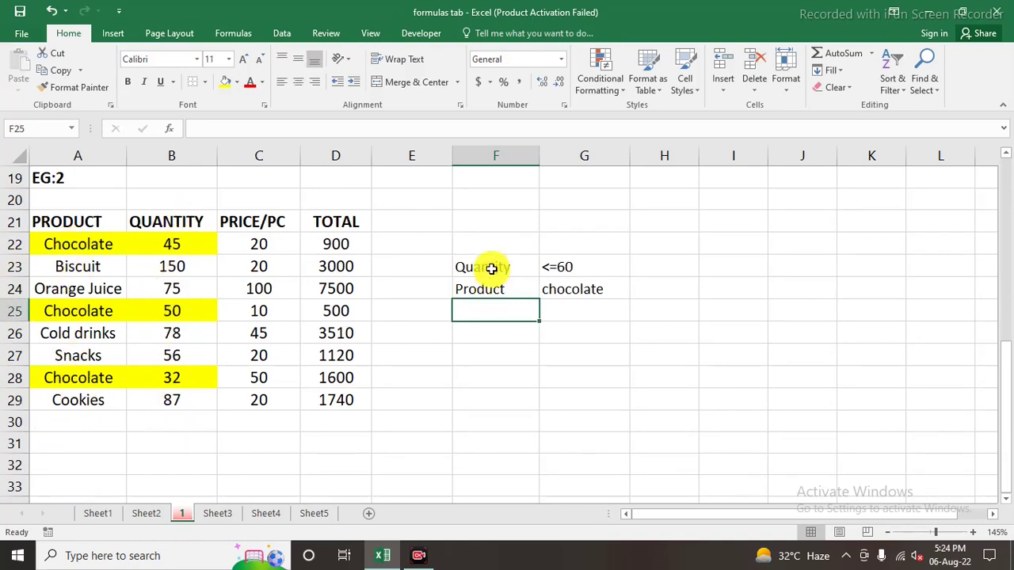
pyautogui.click(491, 266)
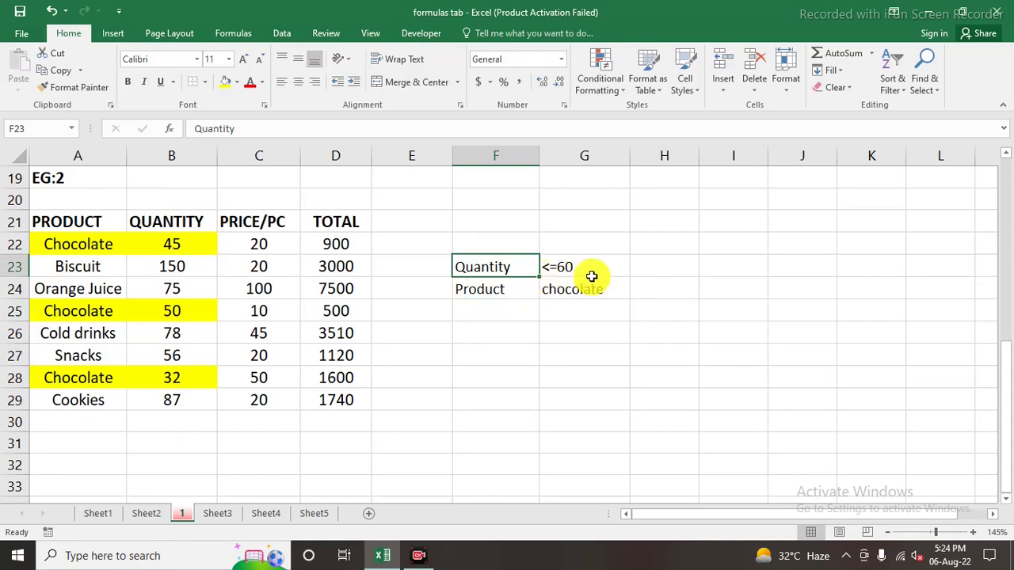
pyautogui.click(471, 290)
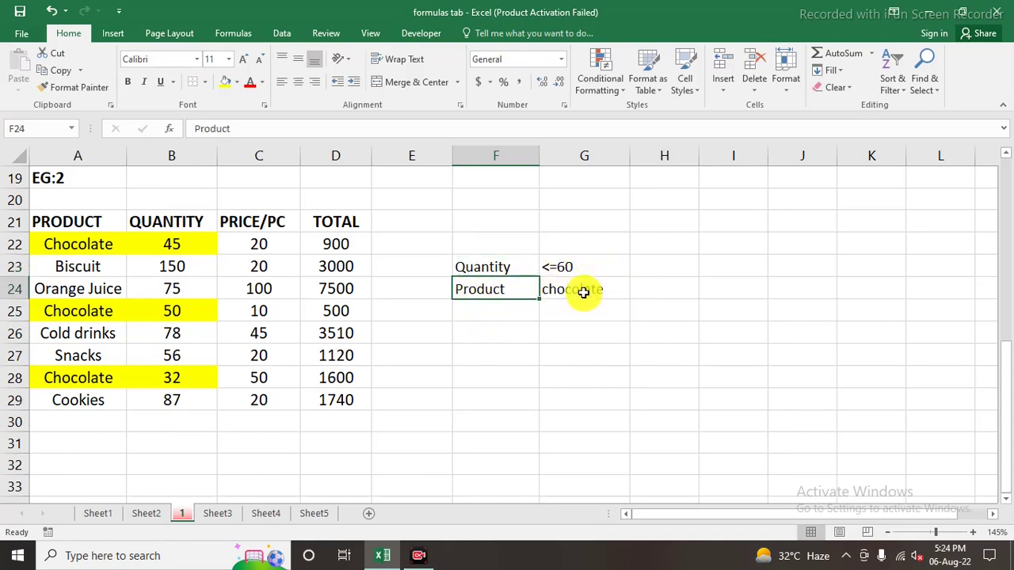
pyautogui.click(583, 292)
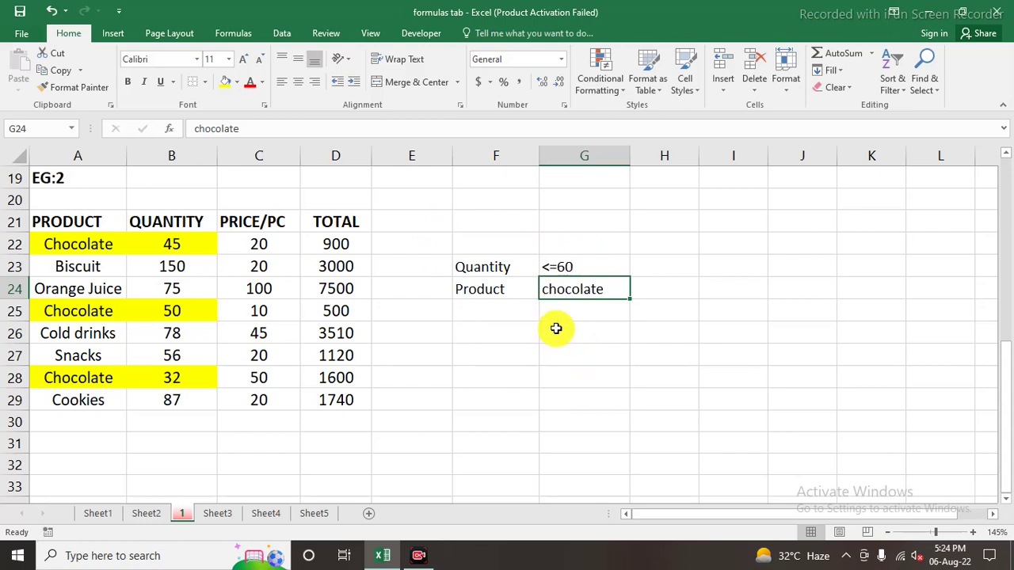
# - Enter 'Total' in F25 and '?' in G25, then begin =SUMIFS( in F28
pyautogui.click(485, 313)
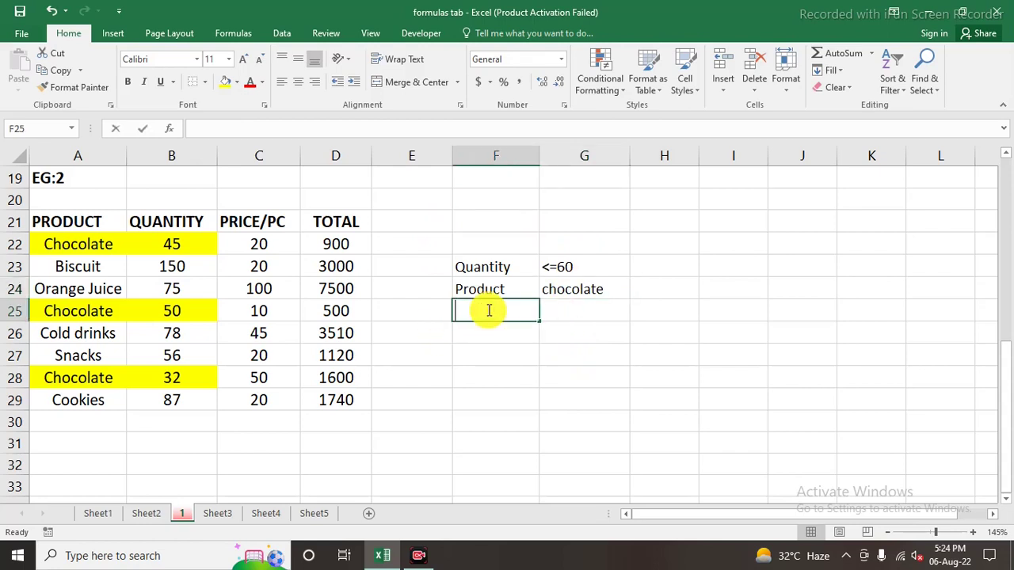
pyautogui.write('Toata')
pyautogui.press('BackSpace')
pyautogui.press('BackSpace')
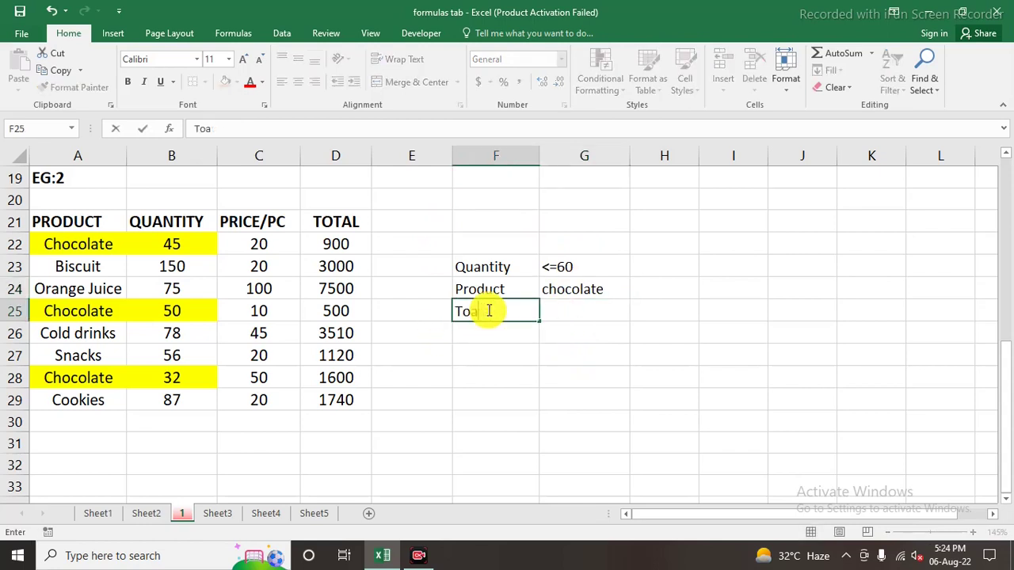
pyautogui.press('BackSpace')
pyautogui.write('tal')
pyautogui.press('Tab')
pyautogui.write('?')
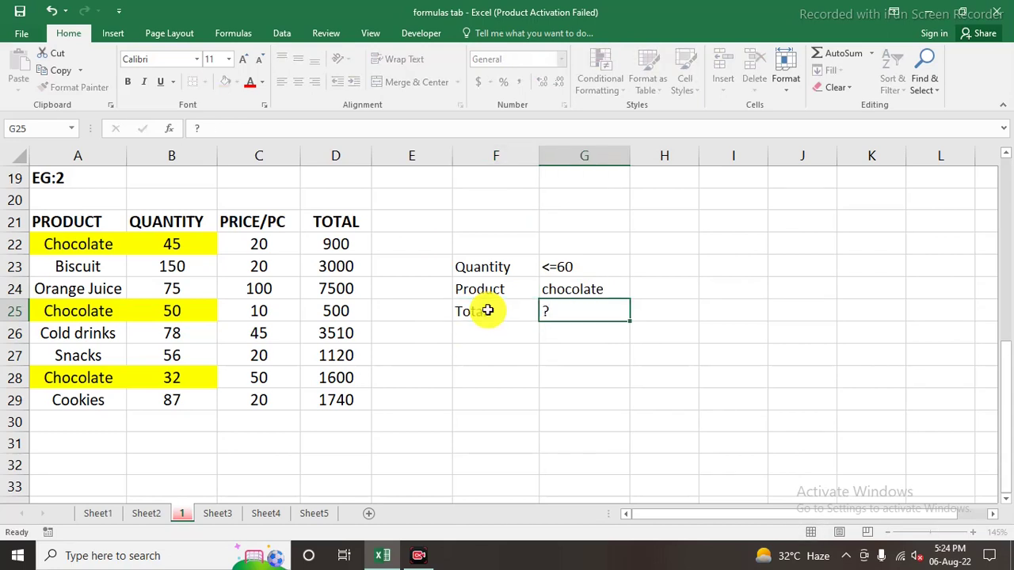
pyautogui.press('Return')
pyautogui.click(485, 373)
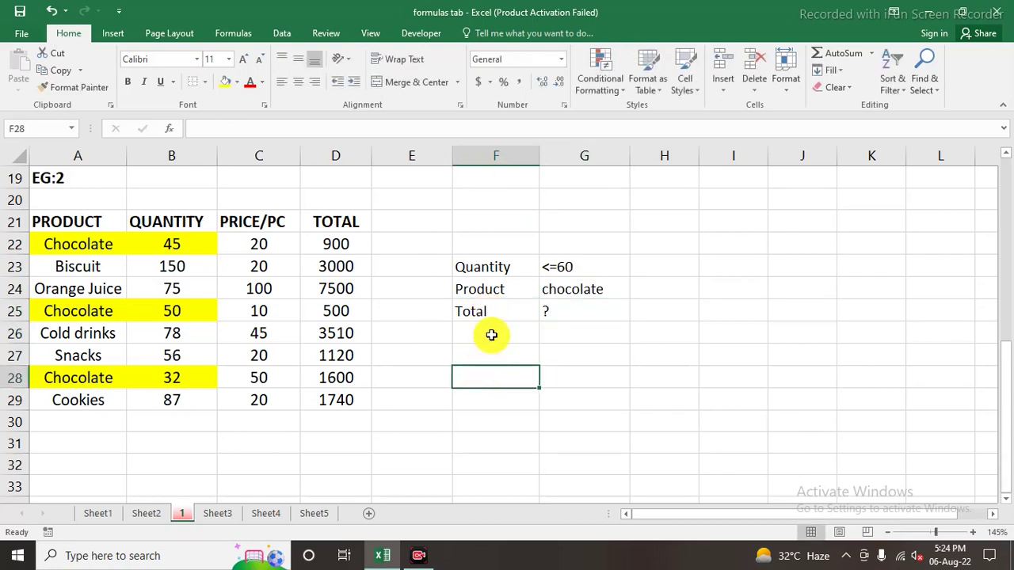
pyautogui.write('=sumifs')
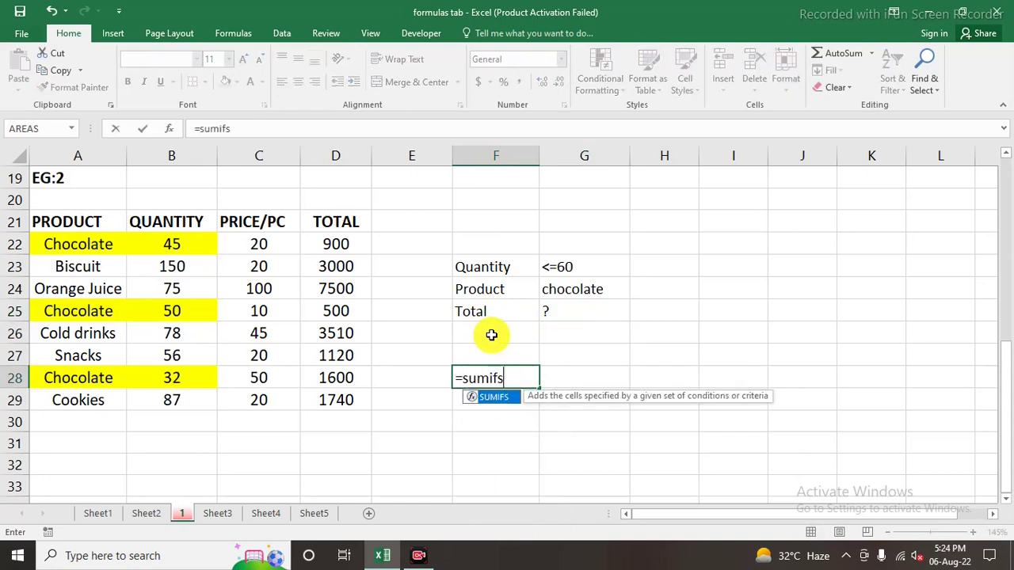
pyautogui.write('(')
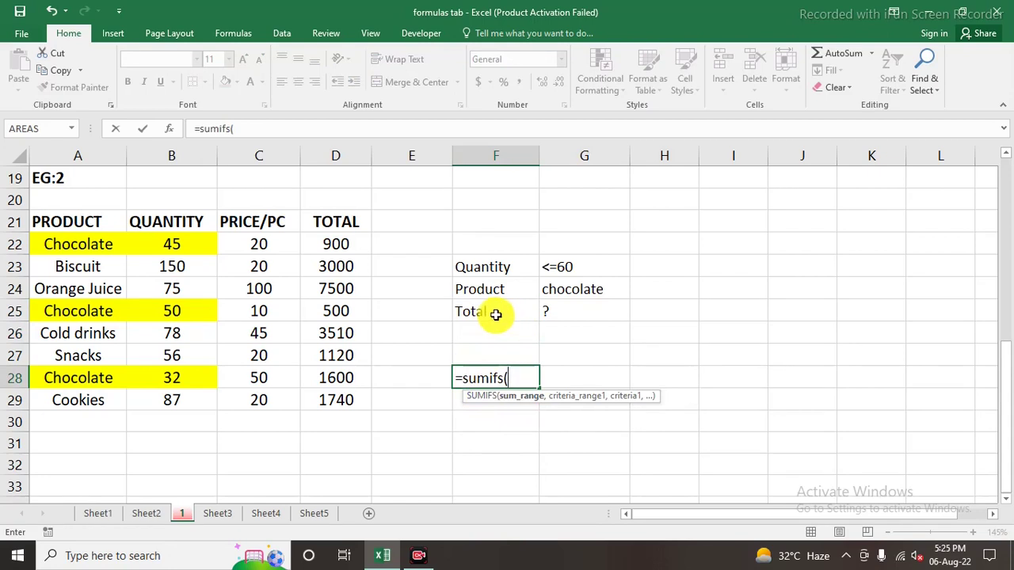
# - Build F28's SUMIFS with sum range $D$22:$D$29, criteria range $B$22:$B$29 and criterion $G$23
pyautogui.moveTo(335, 246); pyautogui.dragTo(335, 398)
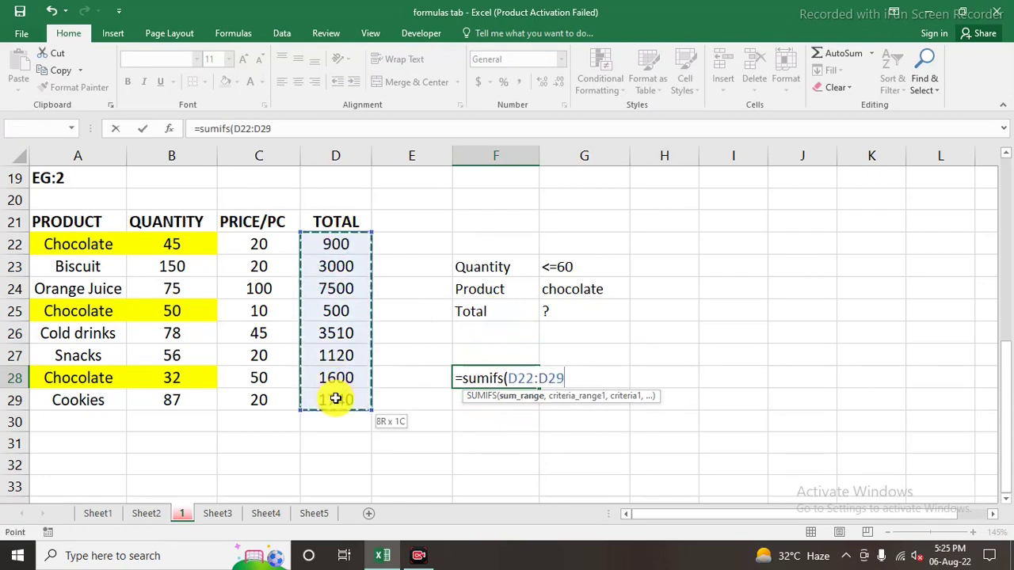
pyautogui.press('F4')
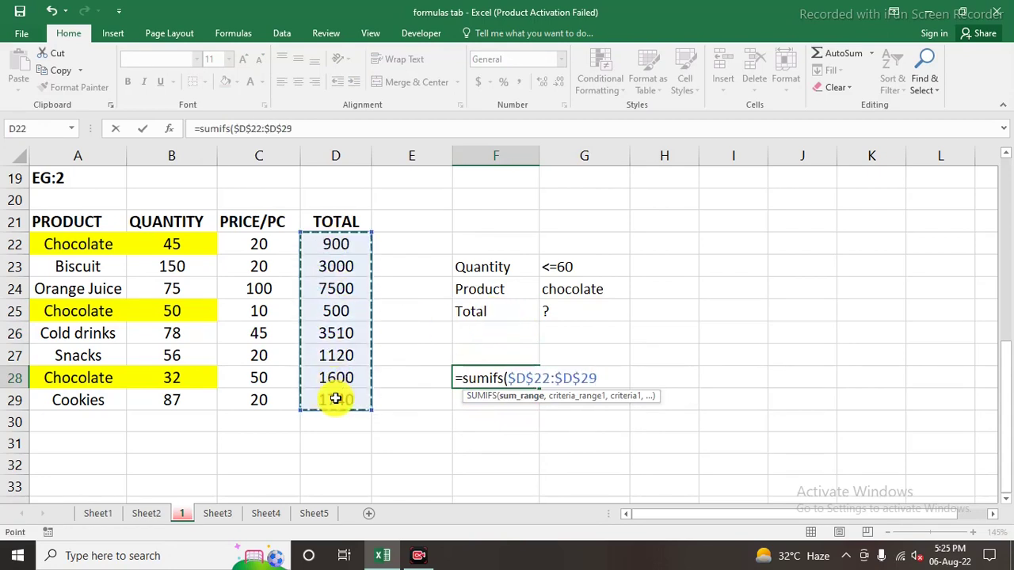
pyautogui.write(',')
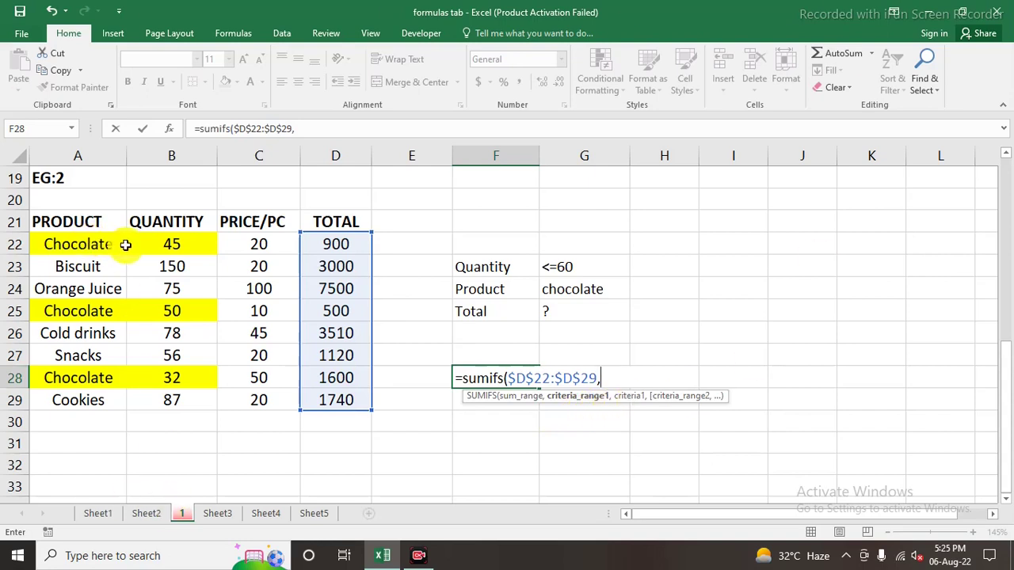
pyautogui.moveTo(172, 244); pyautogui.dragTo(153, 402)
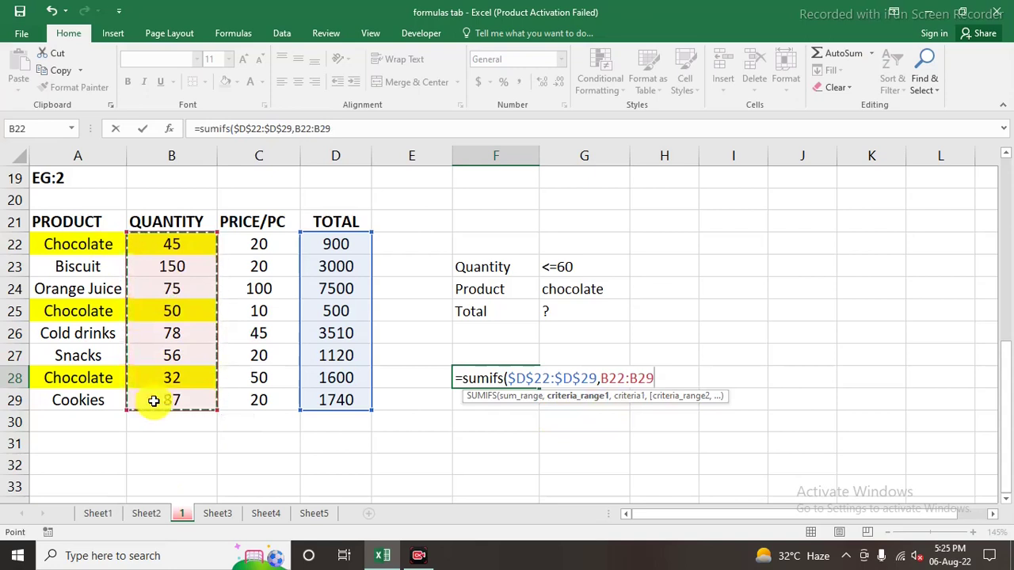
pyautogui.press('F4')
pyautogui.write(',')
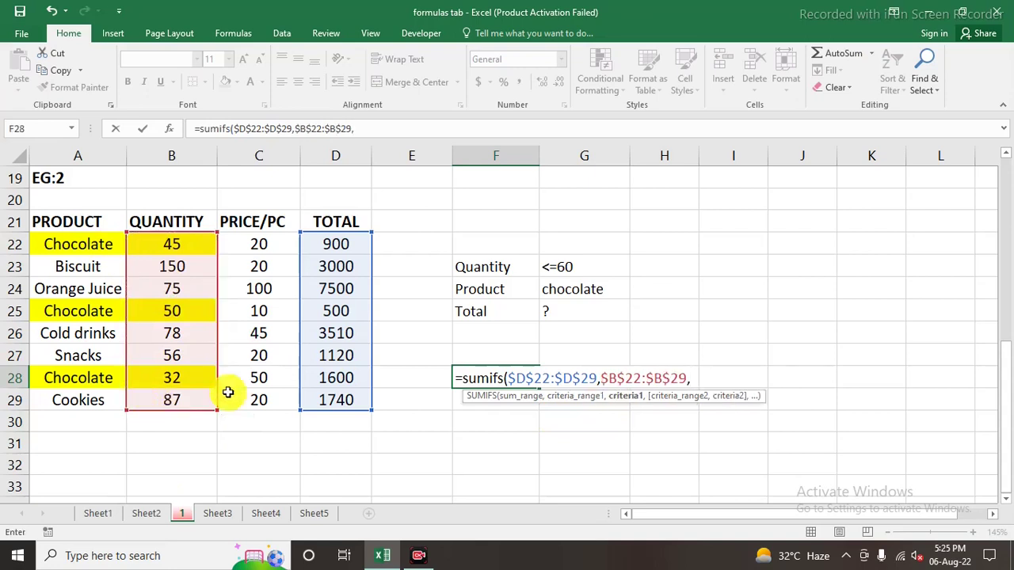
pyautogui.click(570, 267)
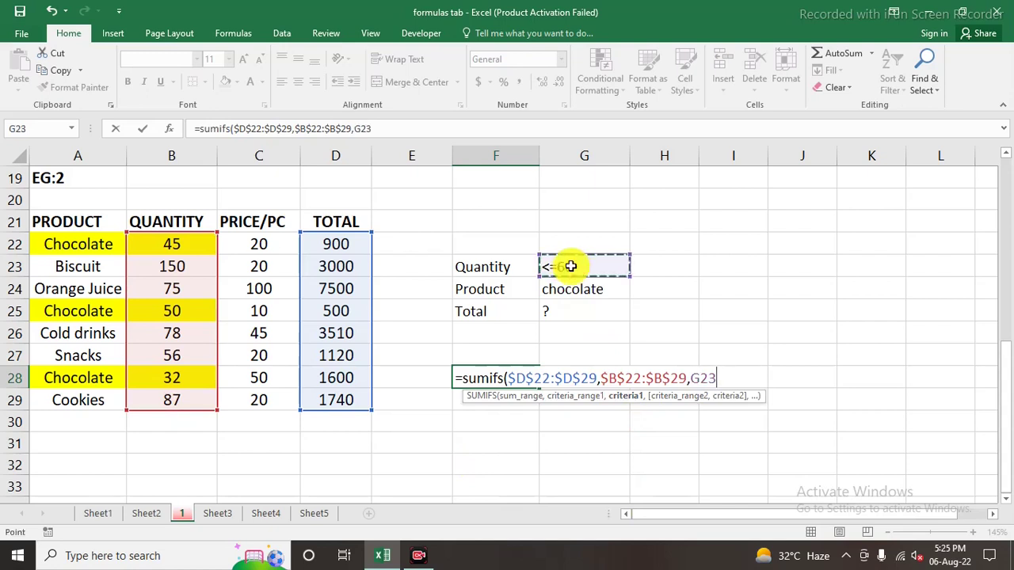
pyautogui.press('F4')
pyautogui.write('$G$23,')
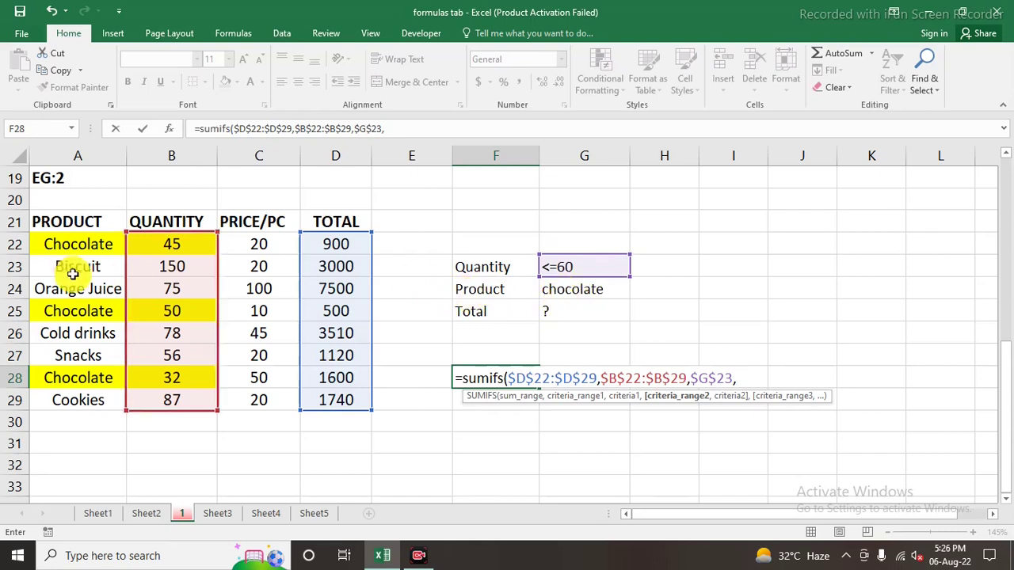
# - Add product range $A$22:$A$29 with criterion $G$24 and enter the formula, returning 3000
pyautogui.moveTo(76, 243); pyautogui.dragTo(77, 403)
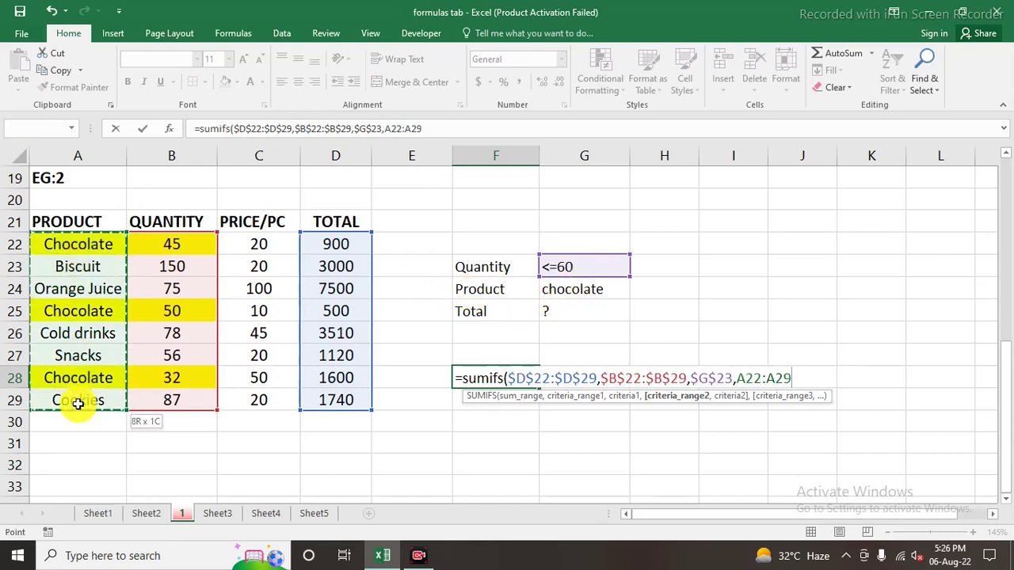
pyautogui.press('F4')
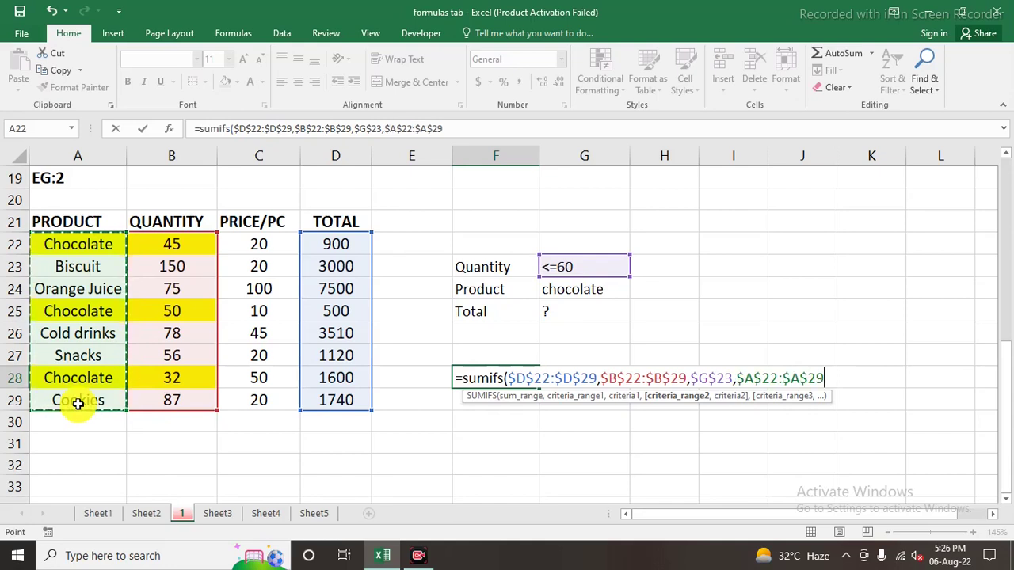
pyautogui.write(',')
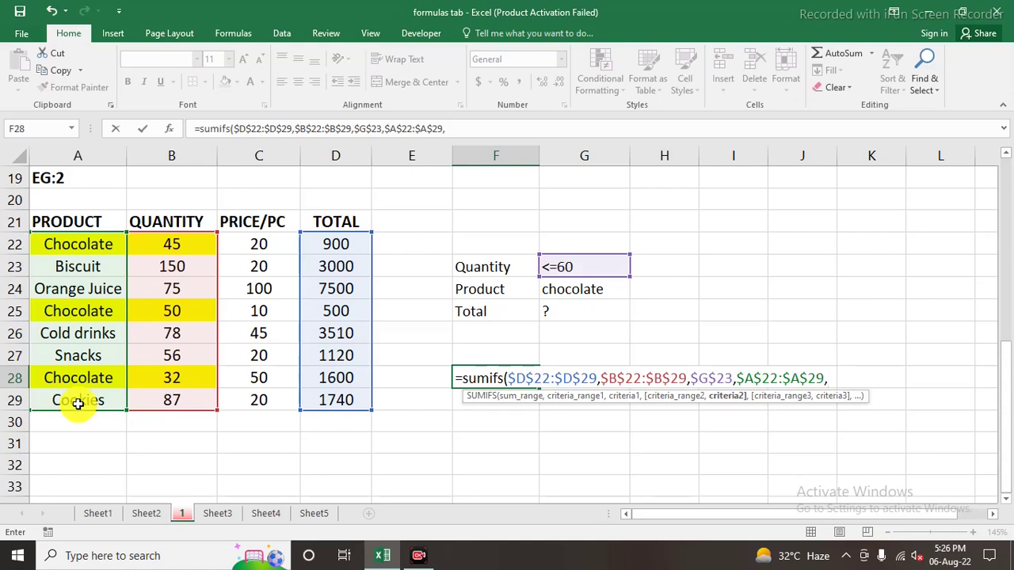
pyautogui.click(593, 290)
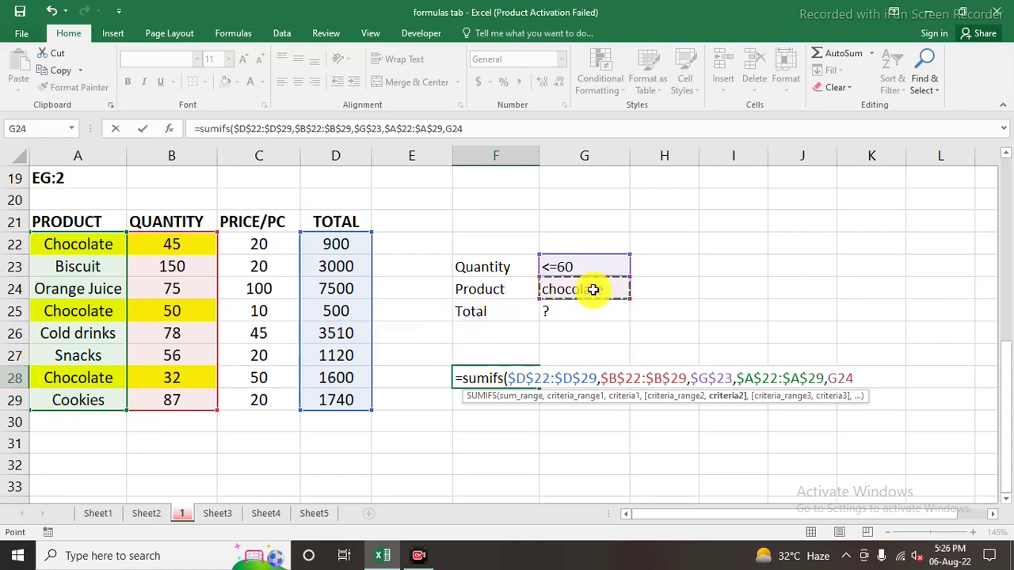
pyautogui.press('F4')
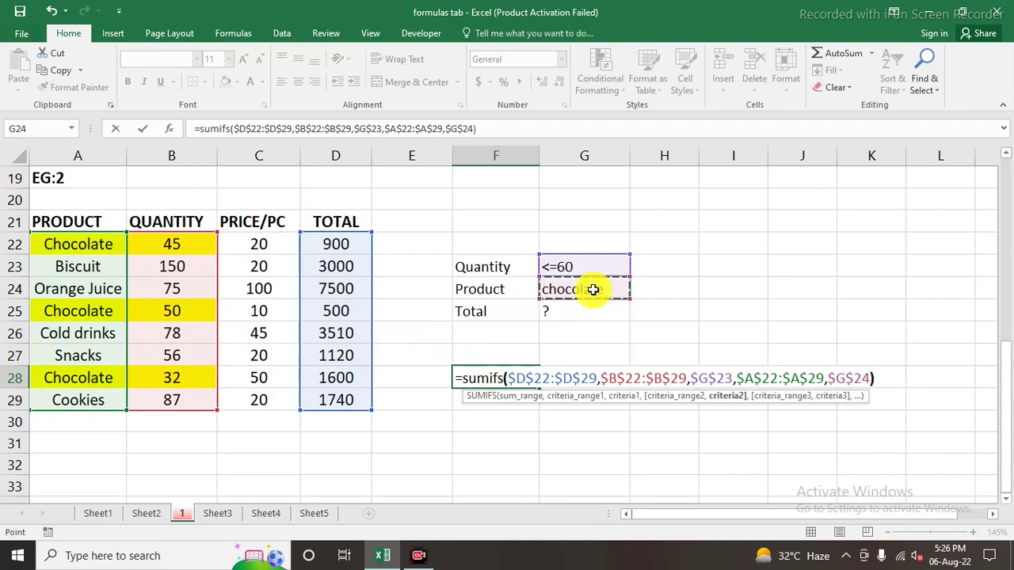
pyautogui.write(')')
pyautogui.press('Return')
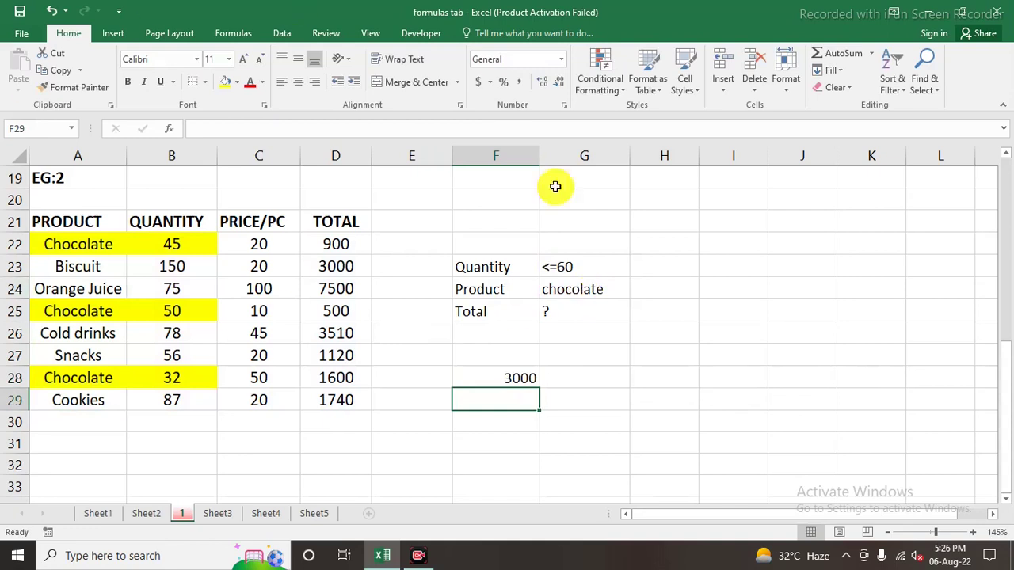
pyautogui.click(508, 378)
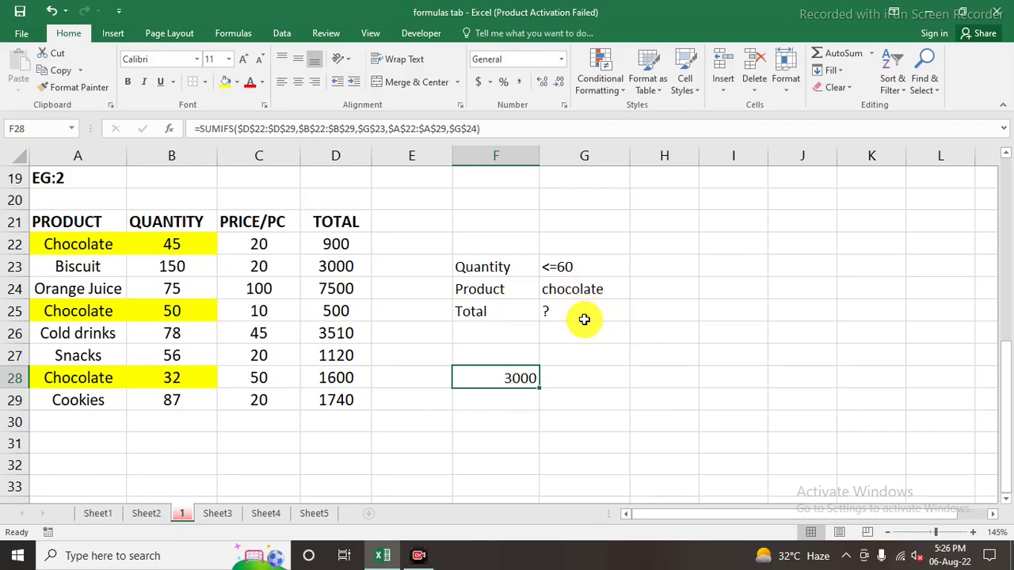
pyautogui.scroll(3, 584, 319)
pyautogui.scroll(2, 544, 324)
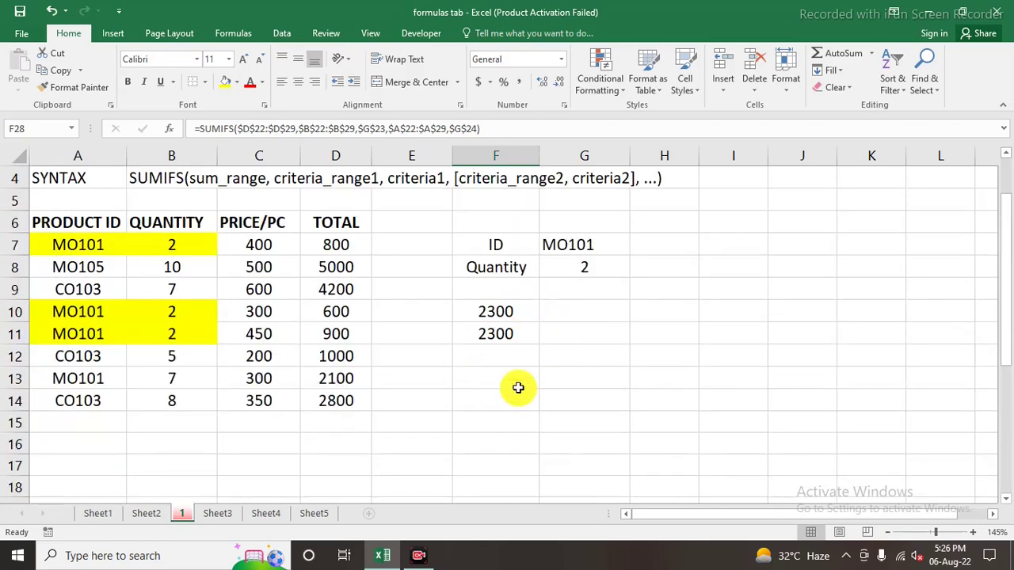
pyautogui.scroll(-1, 518, 385)
pyautogui.scroll(-3, 518, 385)
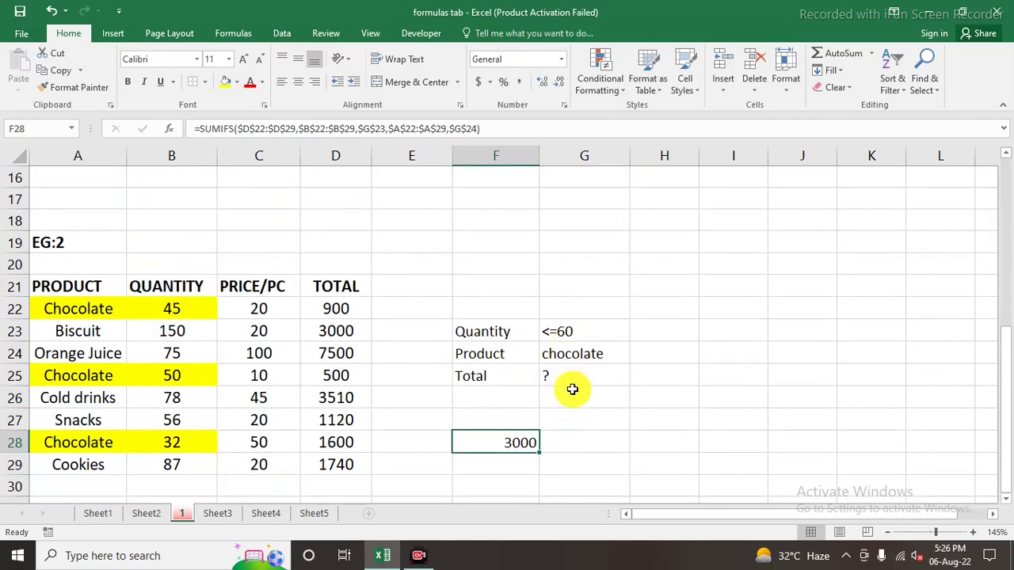
pyautogui.scroll(-1, 572, 389)
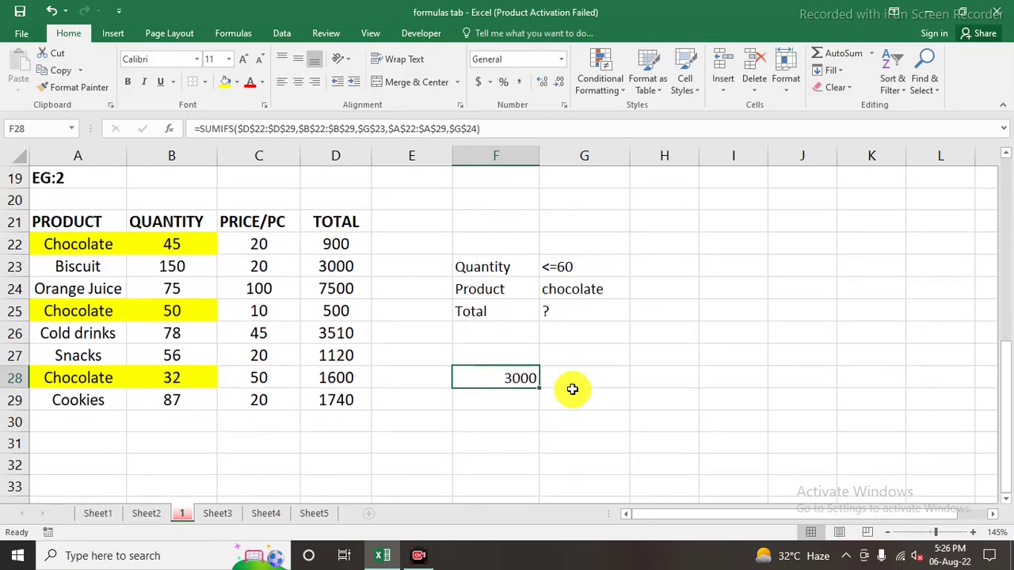